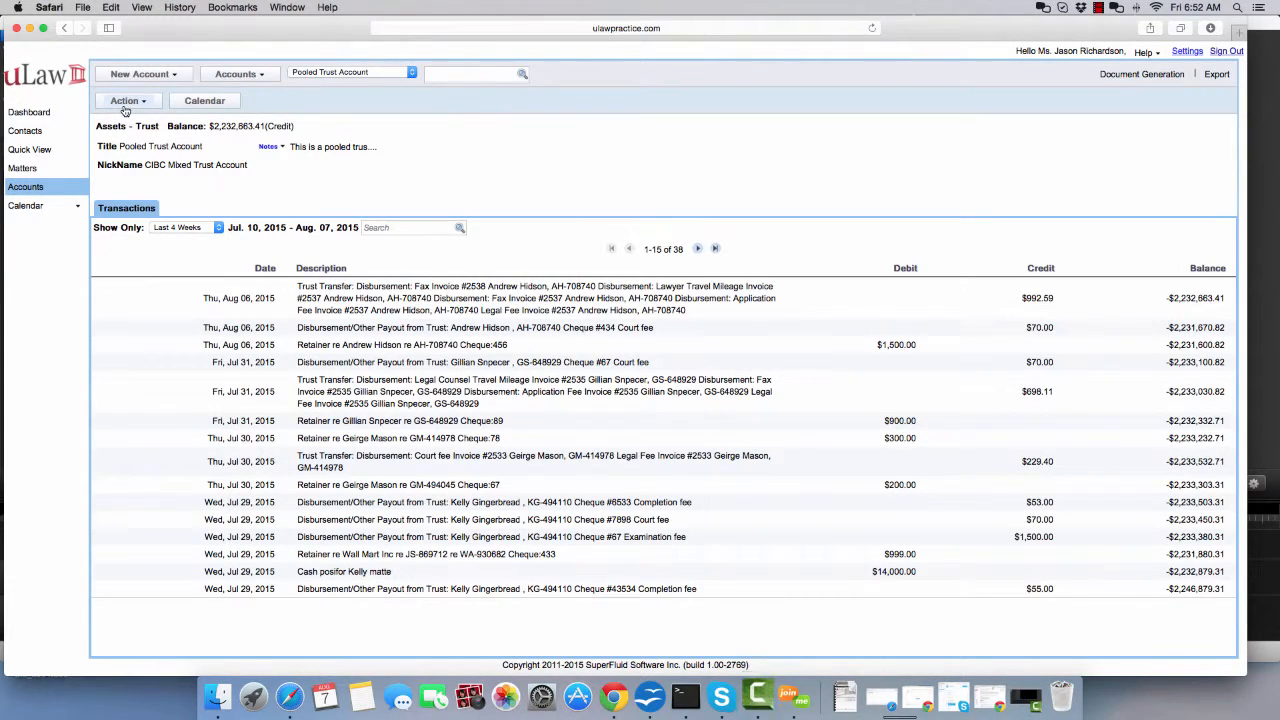
# - Start a new office expense dated 2015-08-02 under the Printing and Stationary category
pyautogui.click(127, 104)
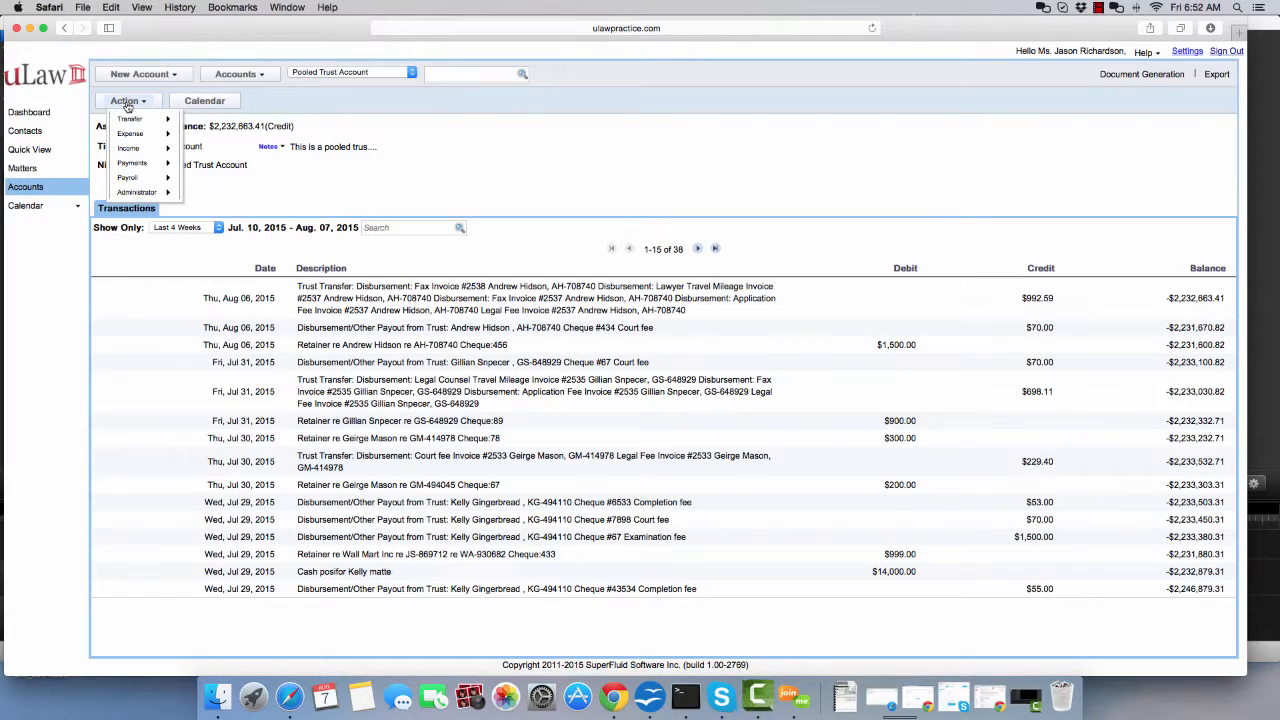
pyautogui.moveTo(130, 134)
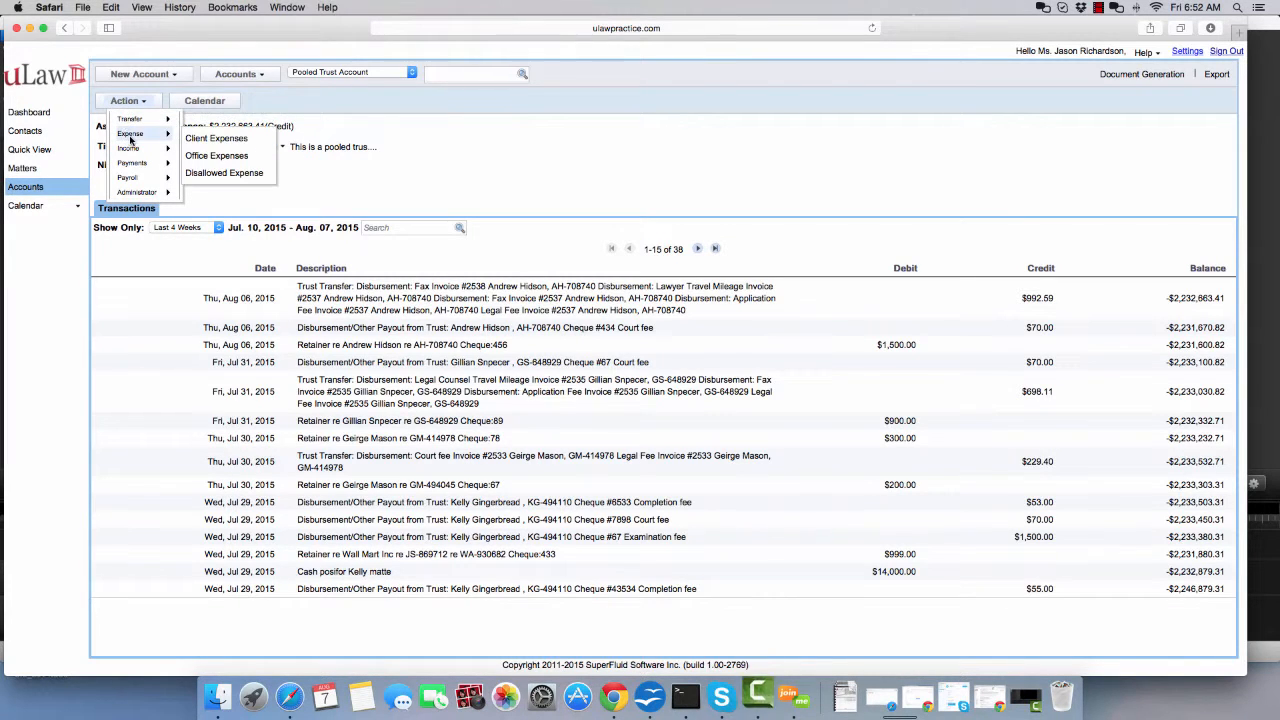
pyautogui.click(219, 157)
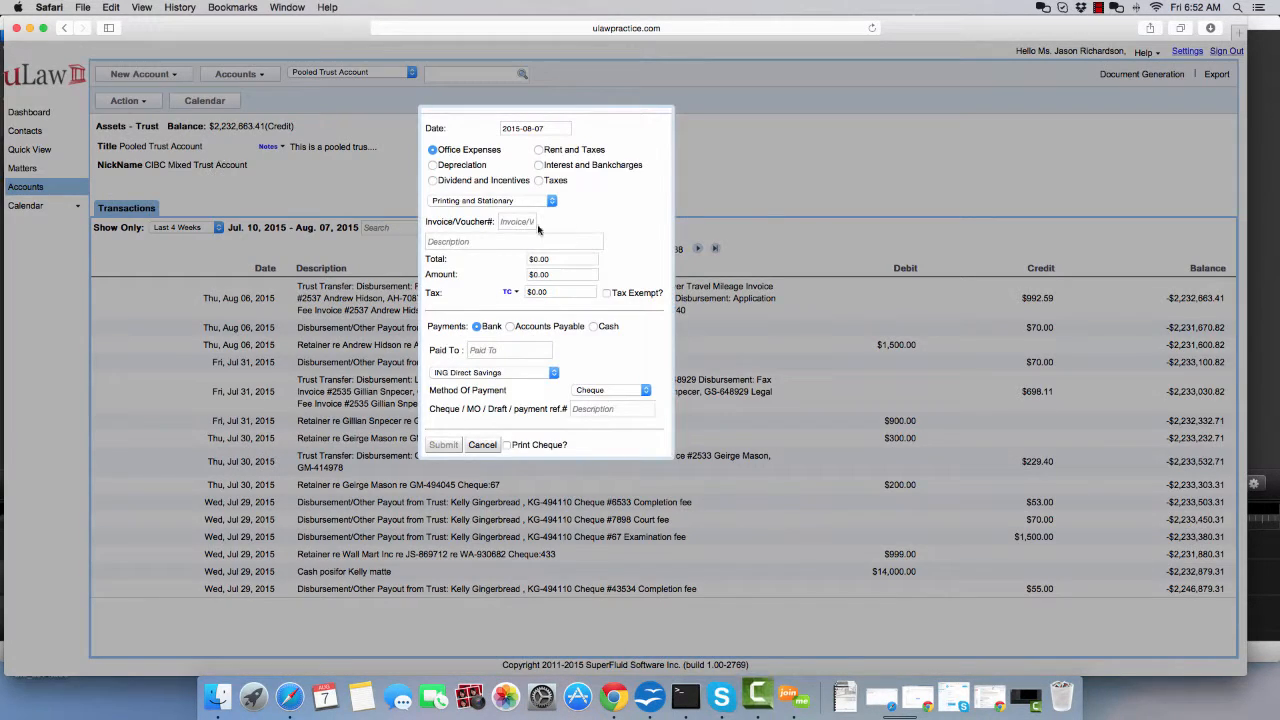
pyautogui.click(531, 129)
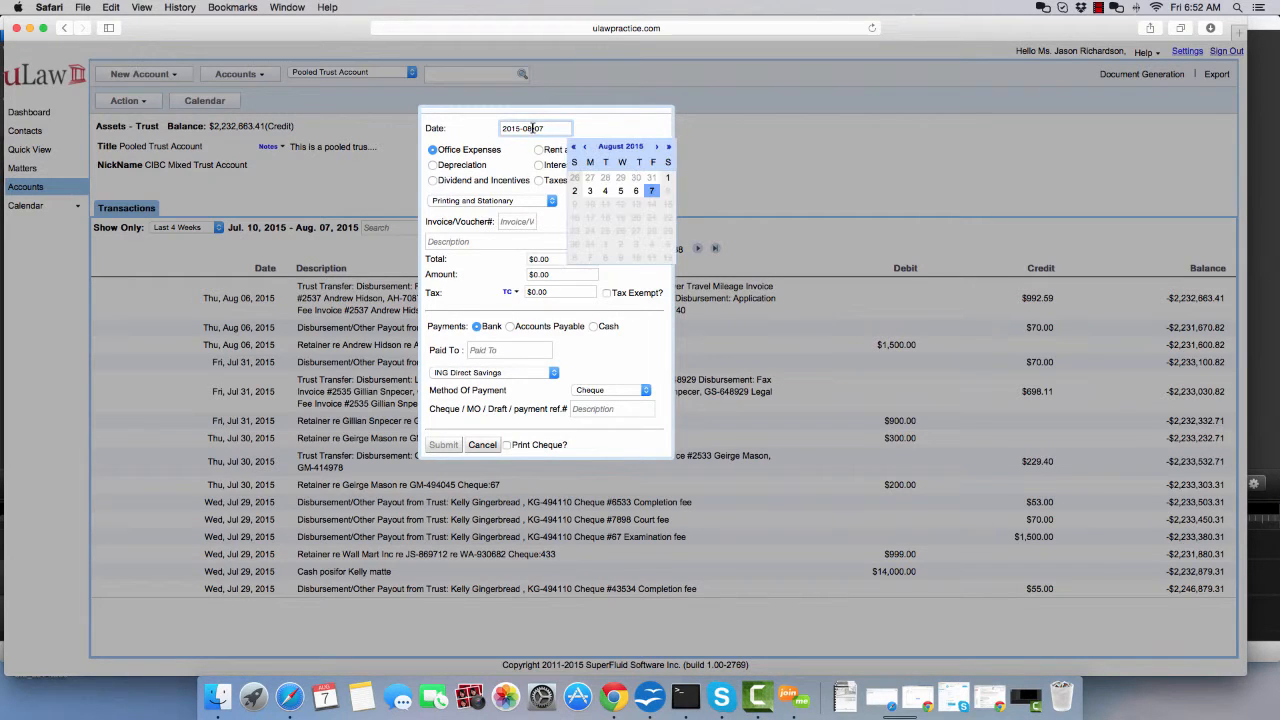
pyautogui.click(576, 193)
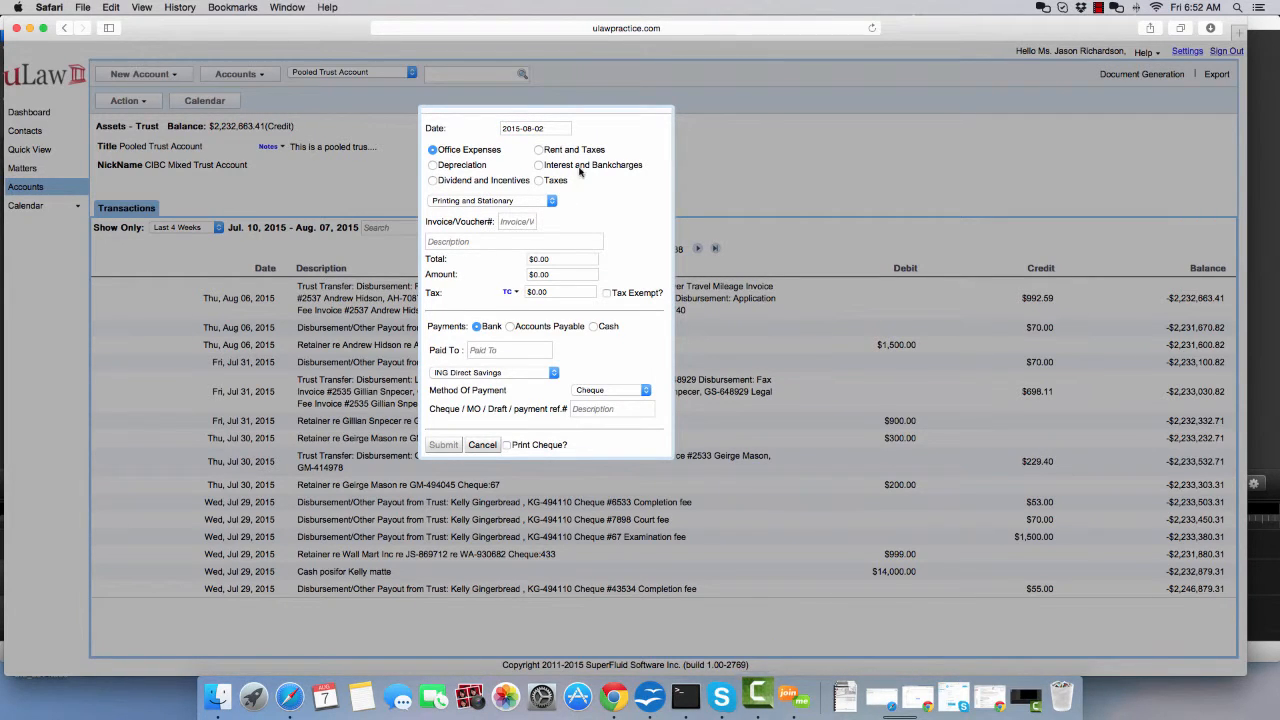
pyautogui.click(490, 204)
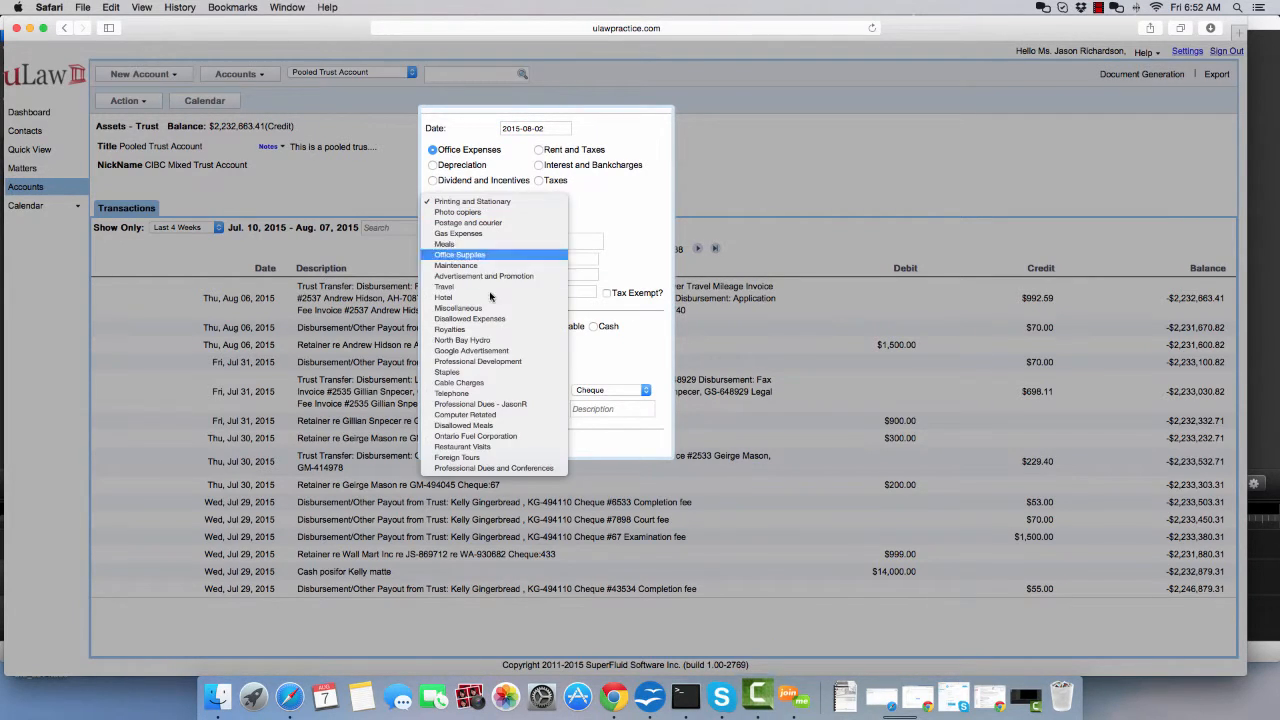
pyautogui.click(460, 204)
# - Describe the expense as "Paper from Staples" and set its amount before tax to $50
pyautogui.click(449, 242)
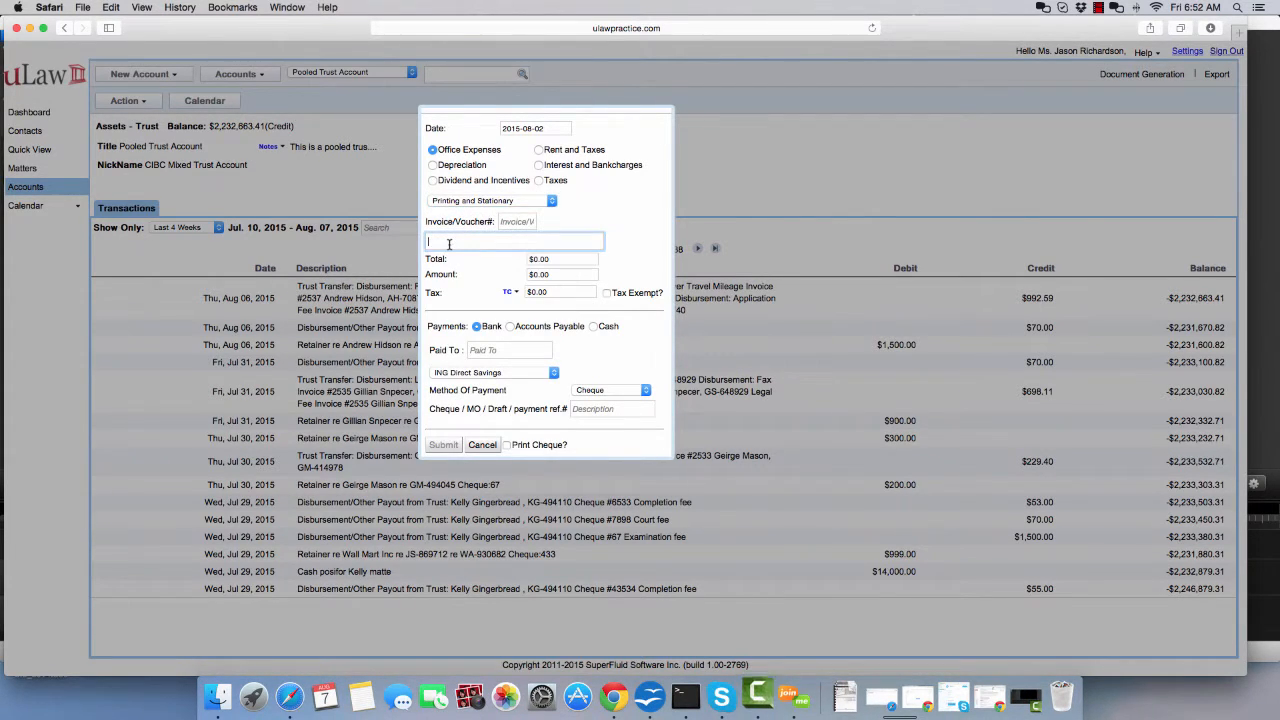
pyautogui.write('P')
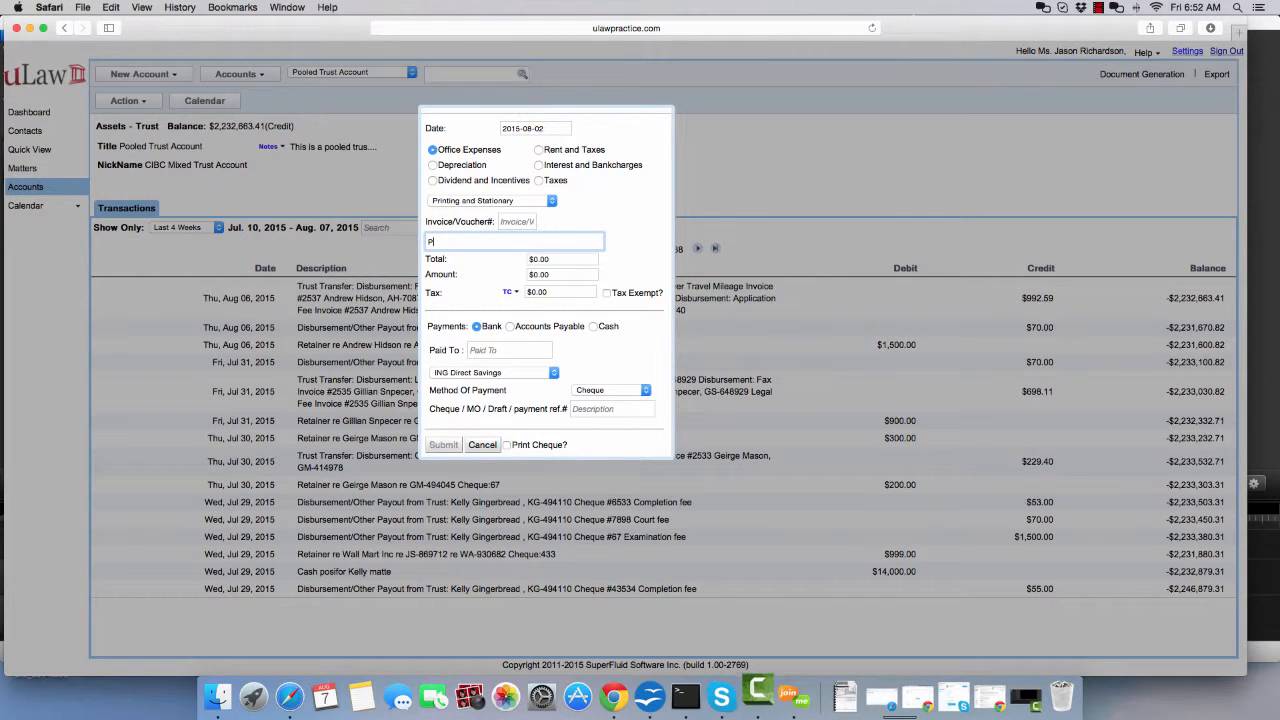
pyautogui.write('aper from S')
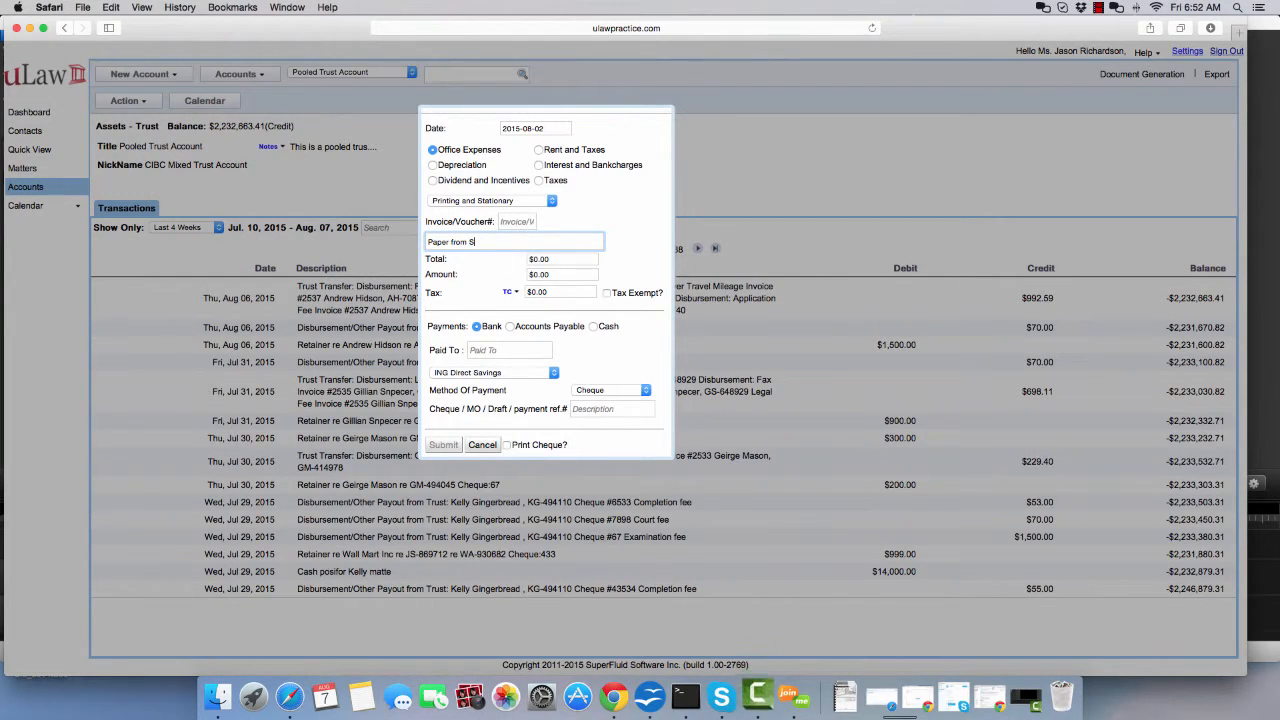
pyautogui.write('taples')
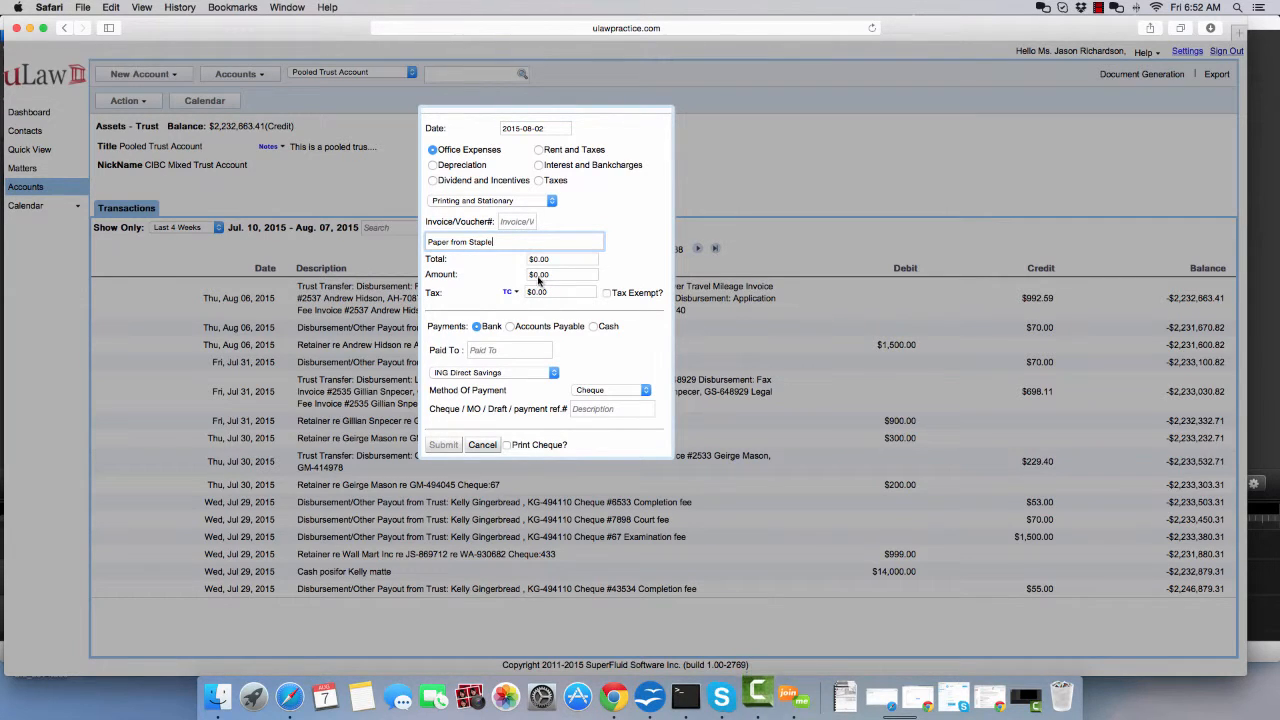
pyautogui.click(533, 274)
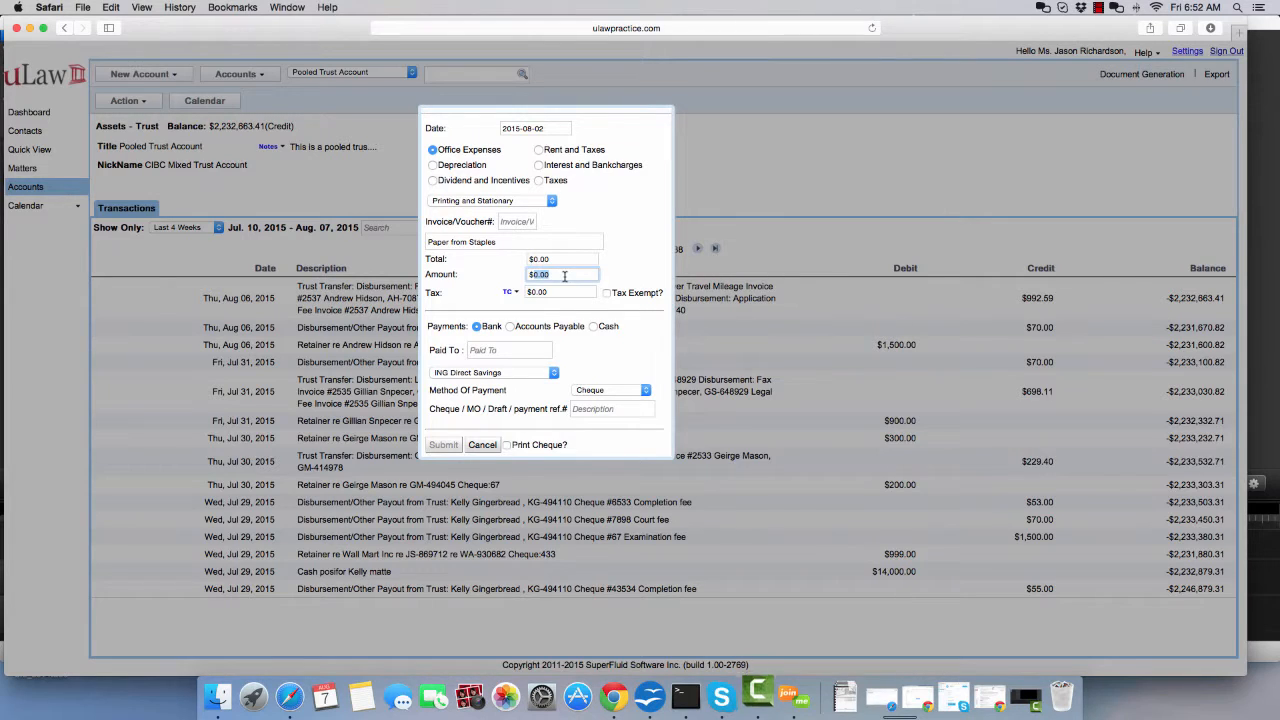
pyautogui.write('50')
pyautogui.click(645, 278)
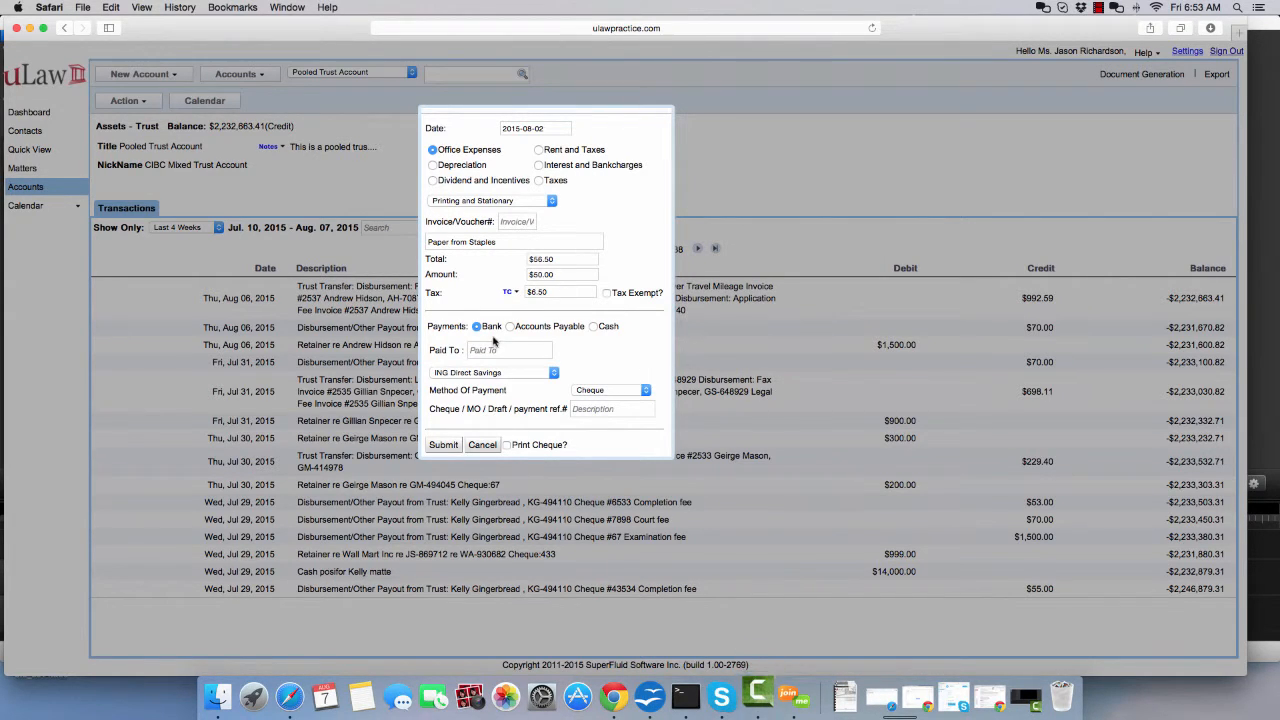
# - Pay the expense from Royal Bank Credit Card by Credit Card, with Staples as the payee, and submit it
pyautogui.click(477, 373)
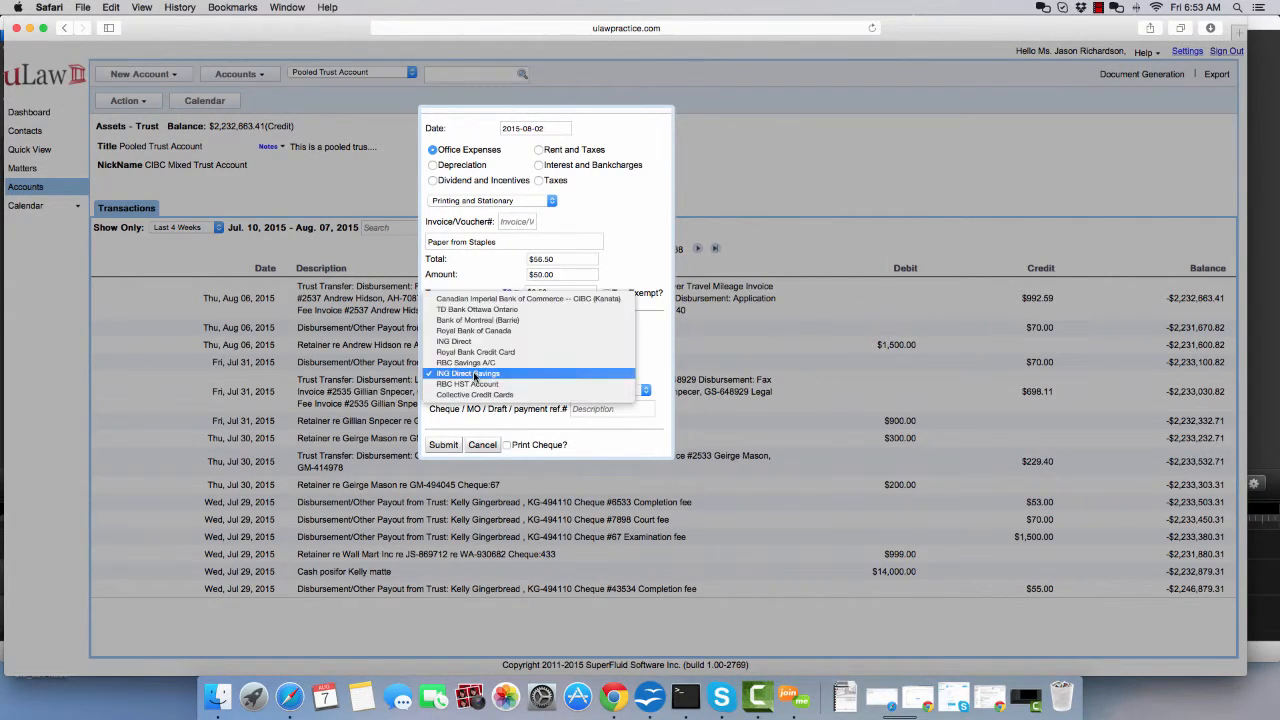
pyautogui.click(475, 352)
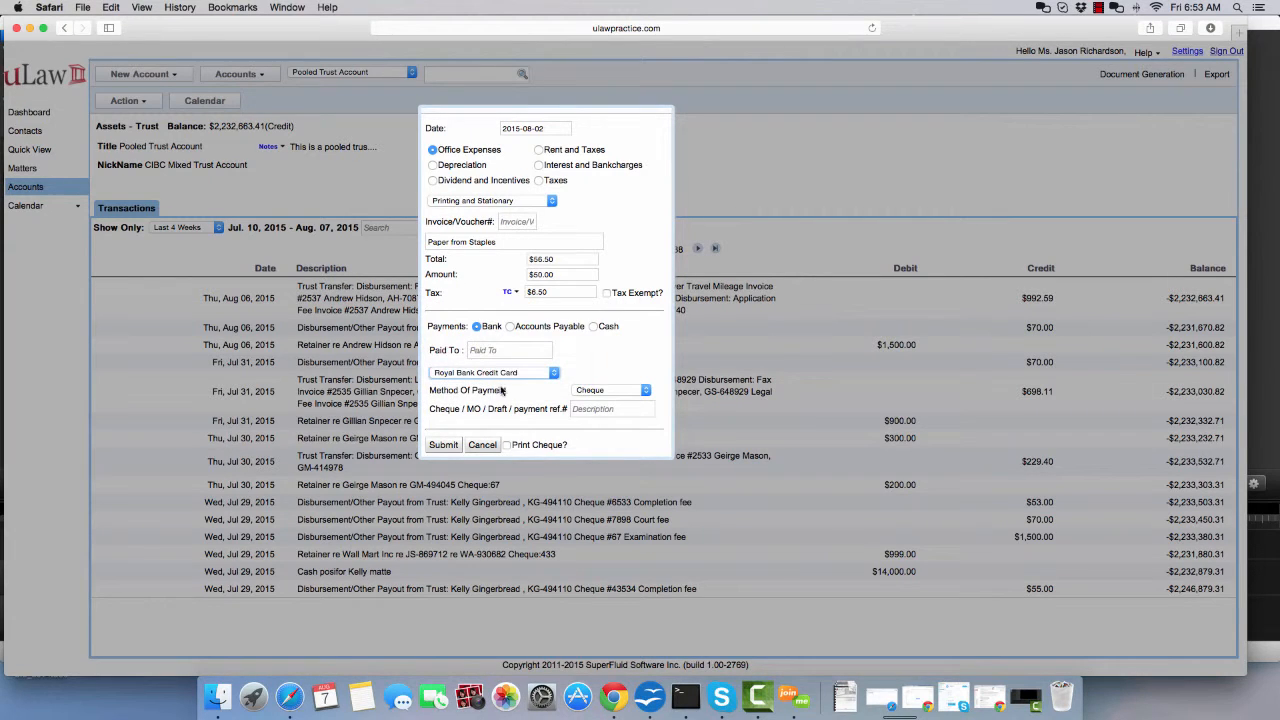
pyautogui.click(576, 393)
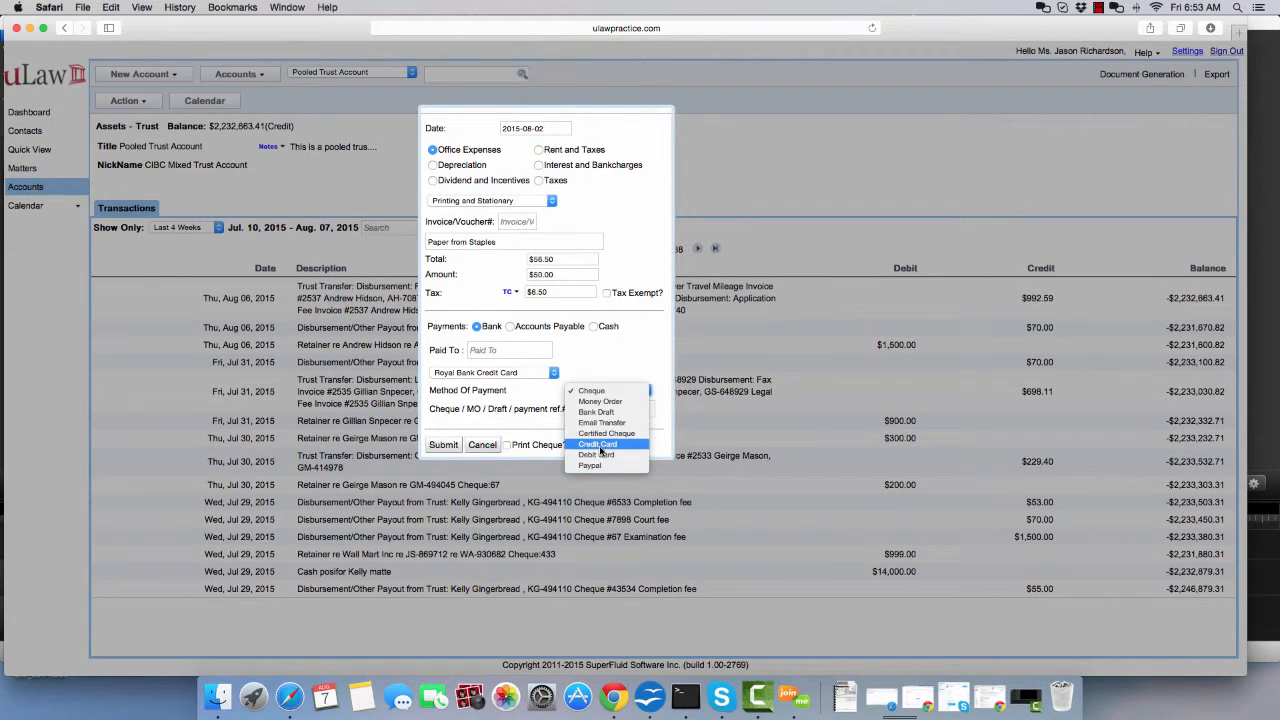
pyautogui.click(610, 447)
pyautogui.click(487, 351)
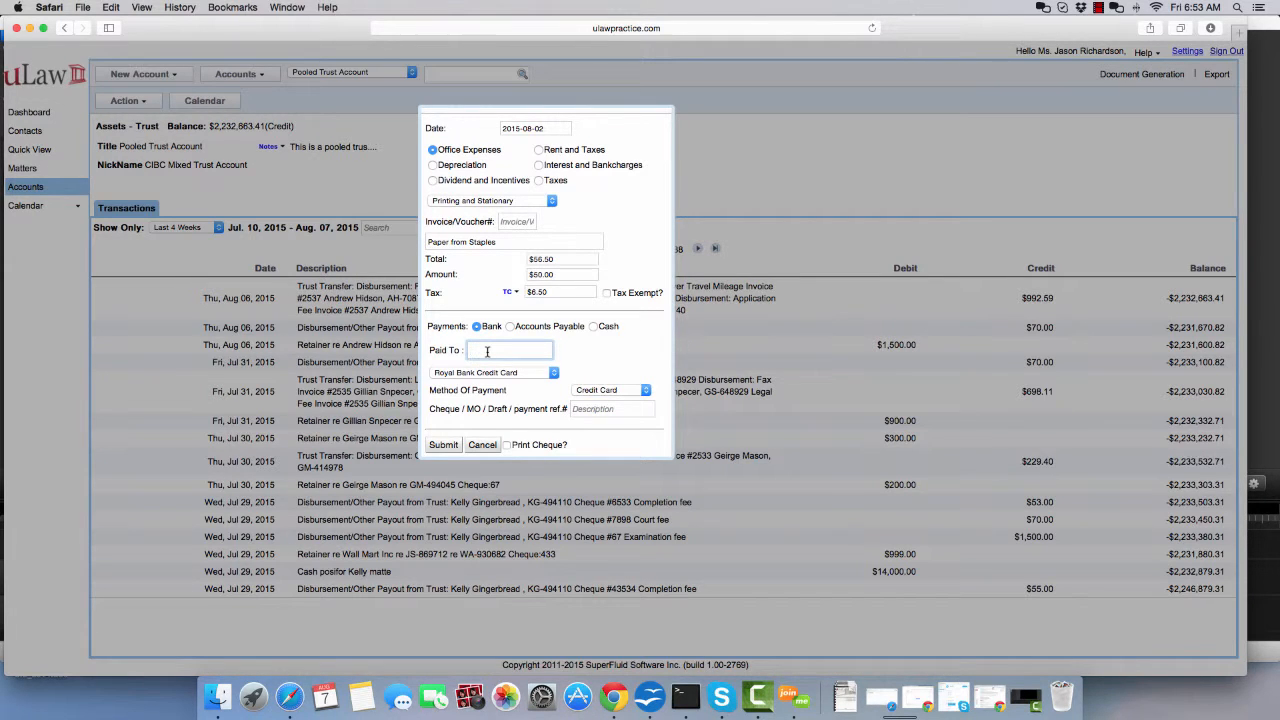
pyautogui.write('Staples')
pyautogui.click(443, 445)
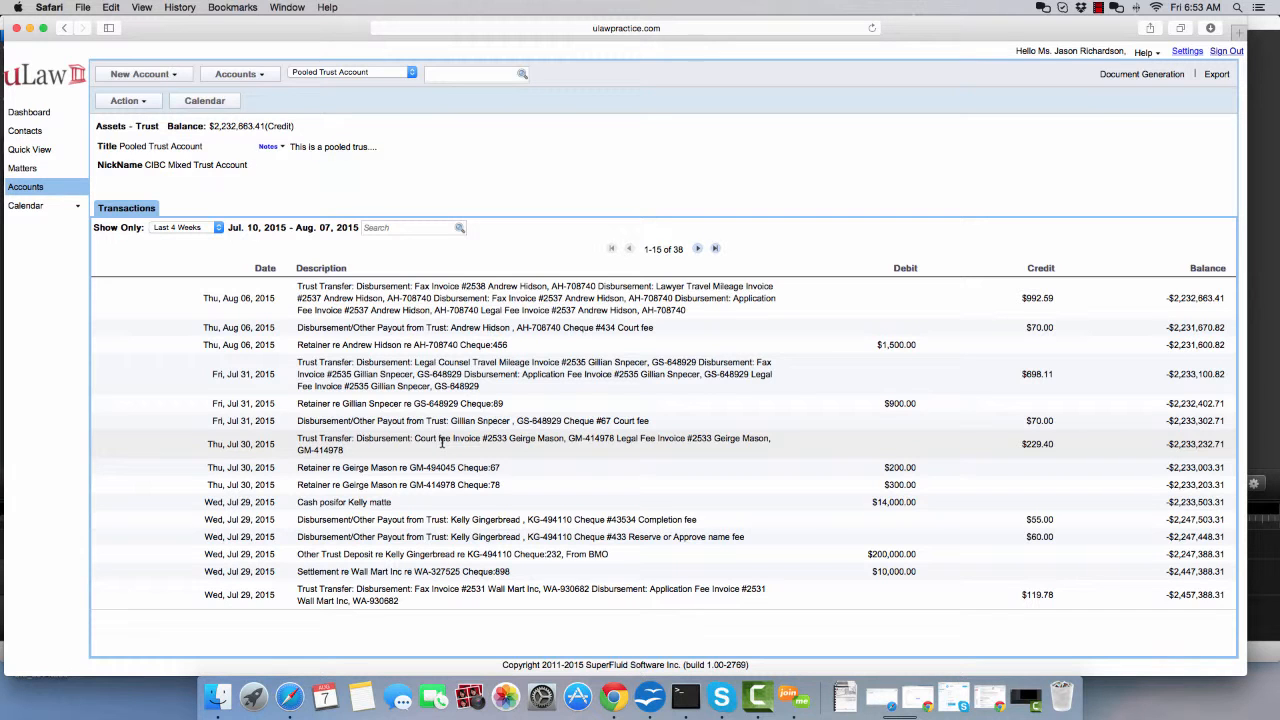
# - Start a new disbursement paid from general in the Parking Retainer matter
pyautogui.click(20, 169)
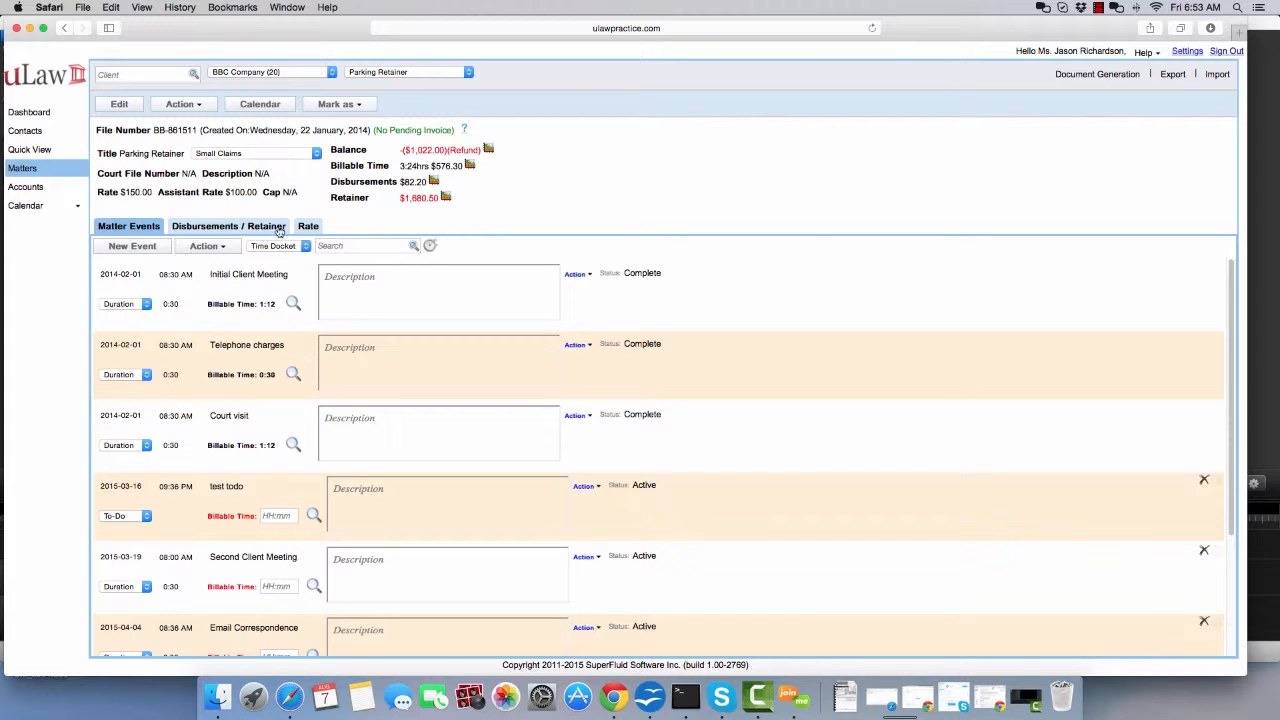
pyautogui.click(218, 229)
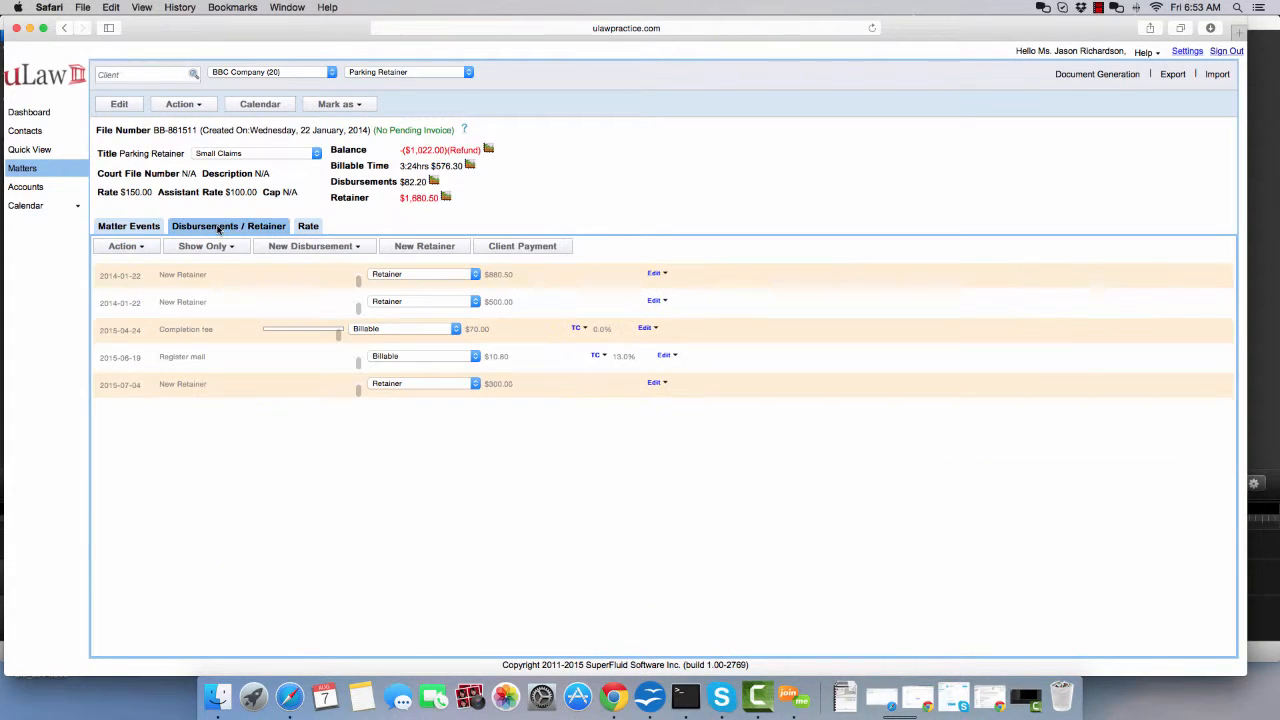
pyautogui.click(332, 250)
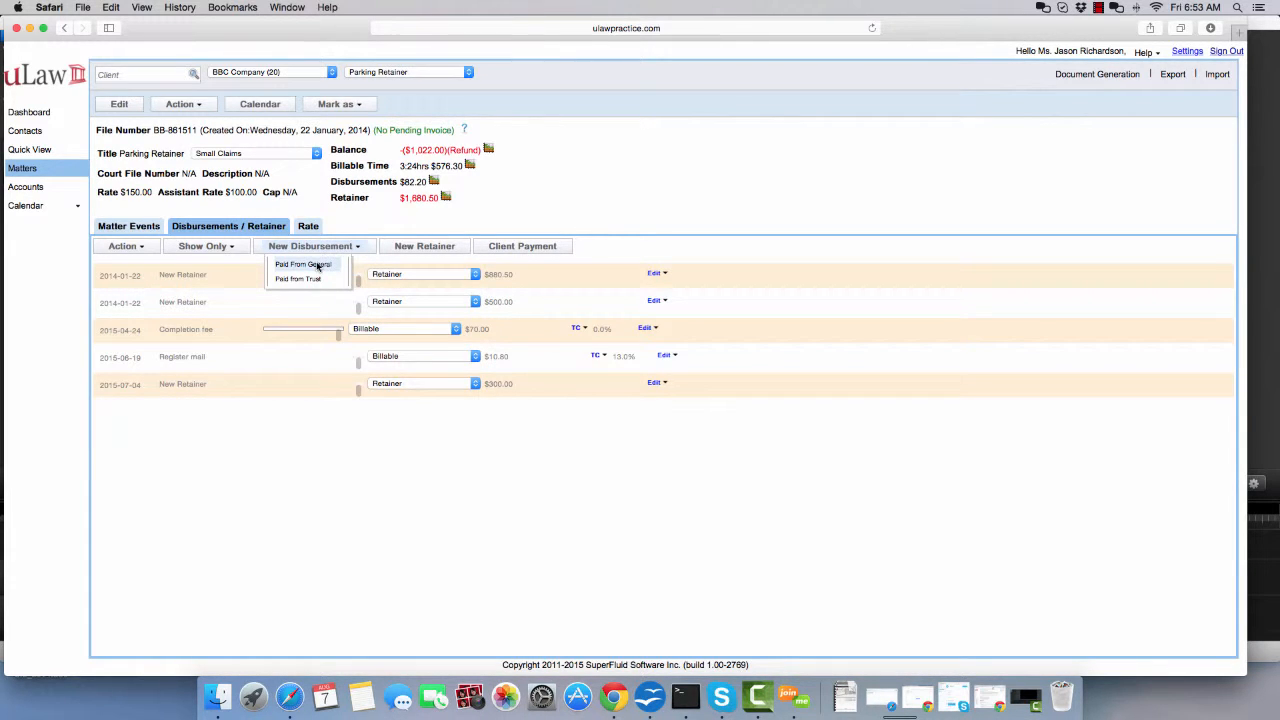
pyautogui.click(318, 265)
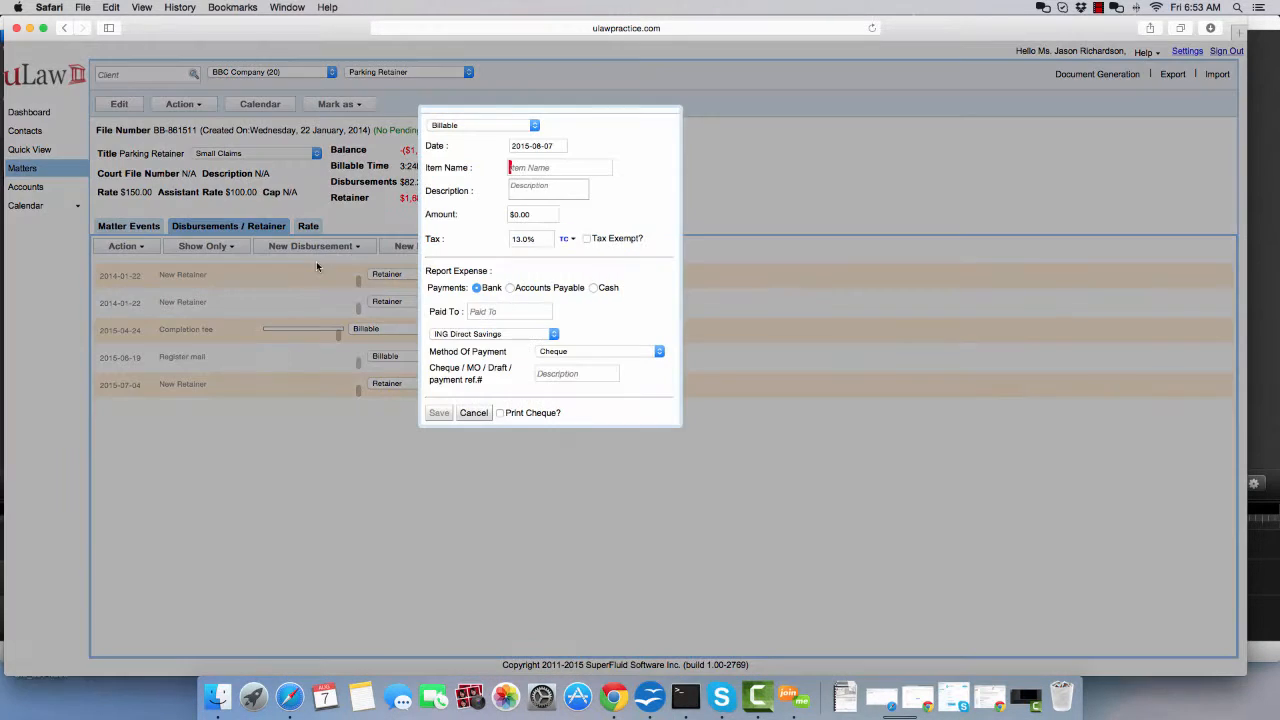
# - Choose Fax as the disbursement item and set its quantity to 5 units
pyautogui.click(558, 170)
pyautogui.write('fax')
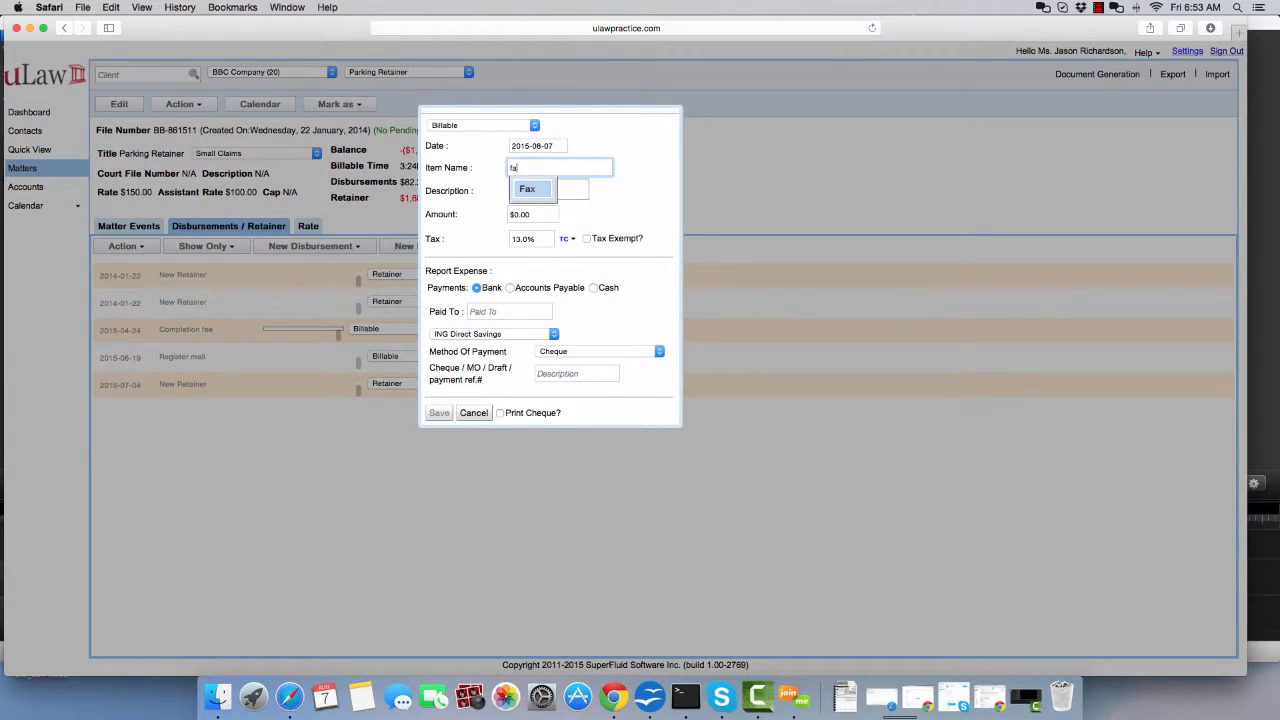
pyautogui.click(540, 192)
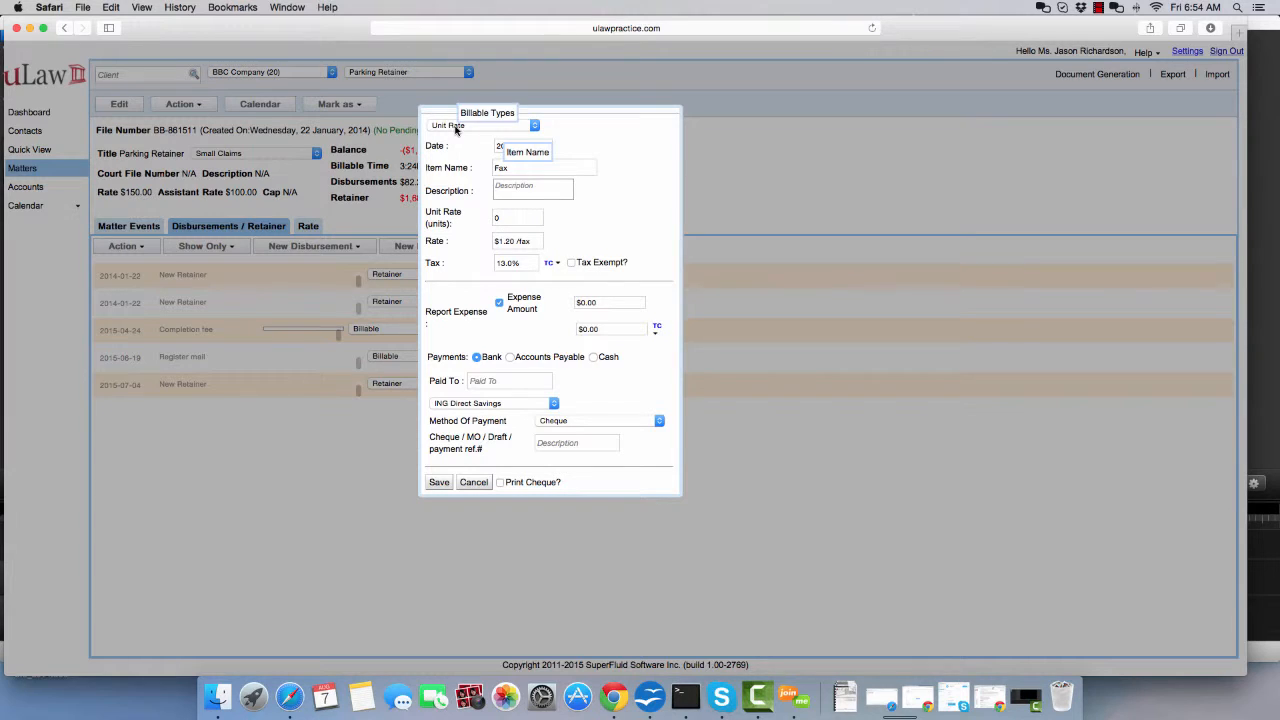
pyautogui.click(504, 219)
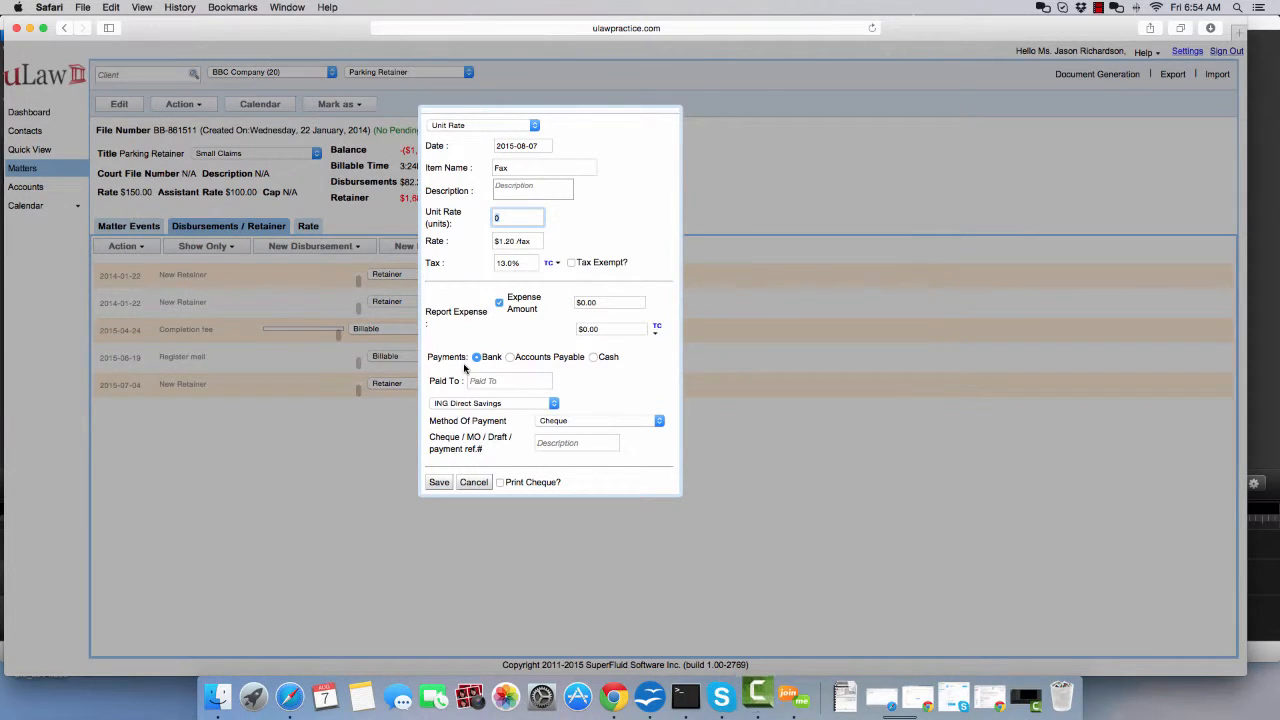
pyautogui.write('5')
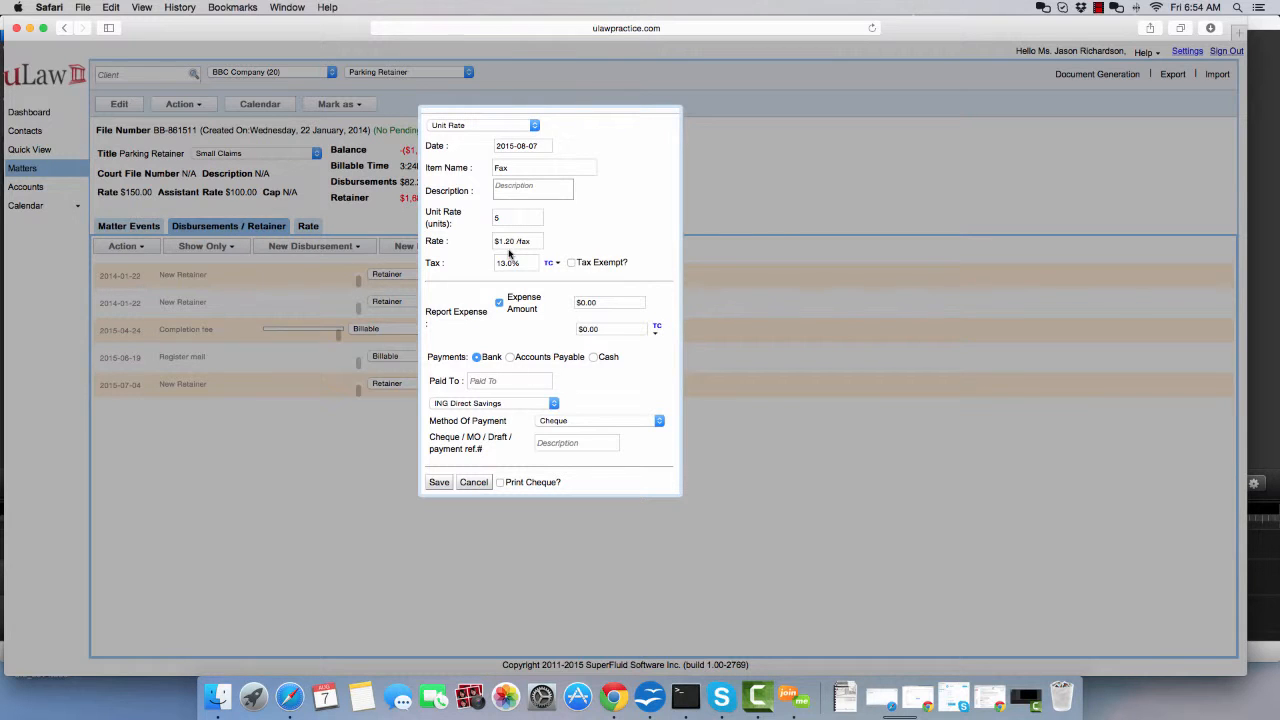
pyautogui.click(500, 304)
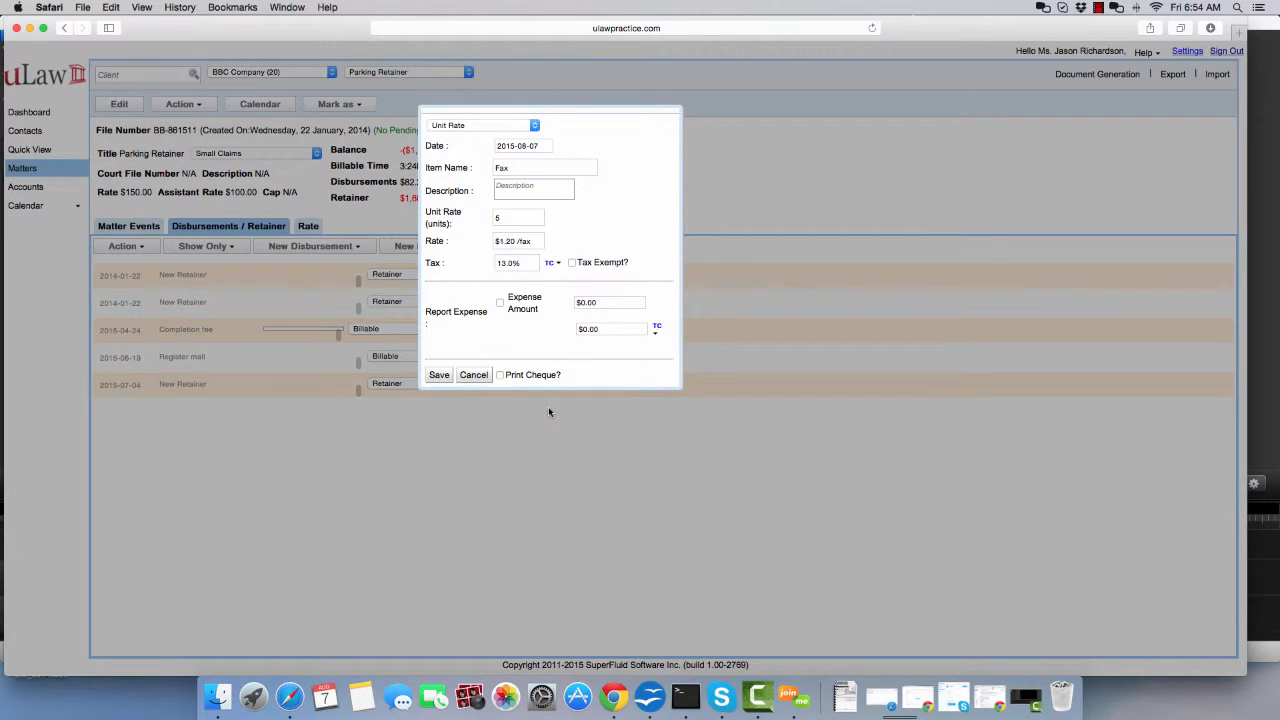
pyautogui.click(500, 303)
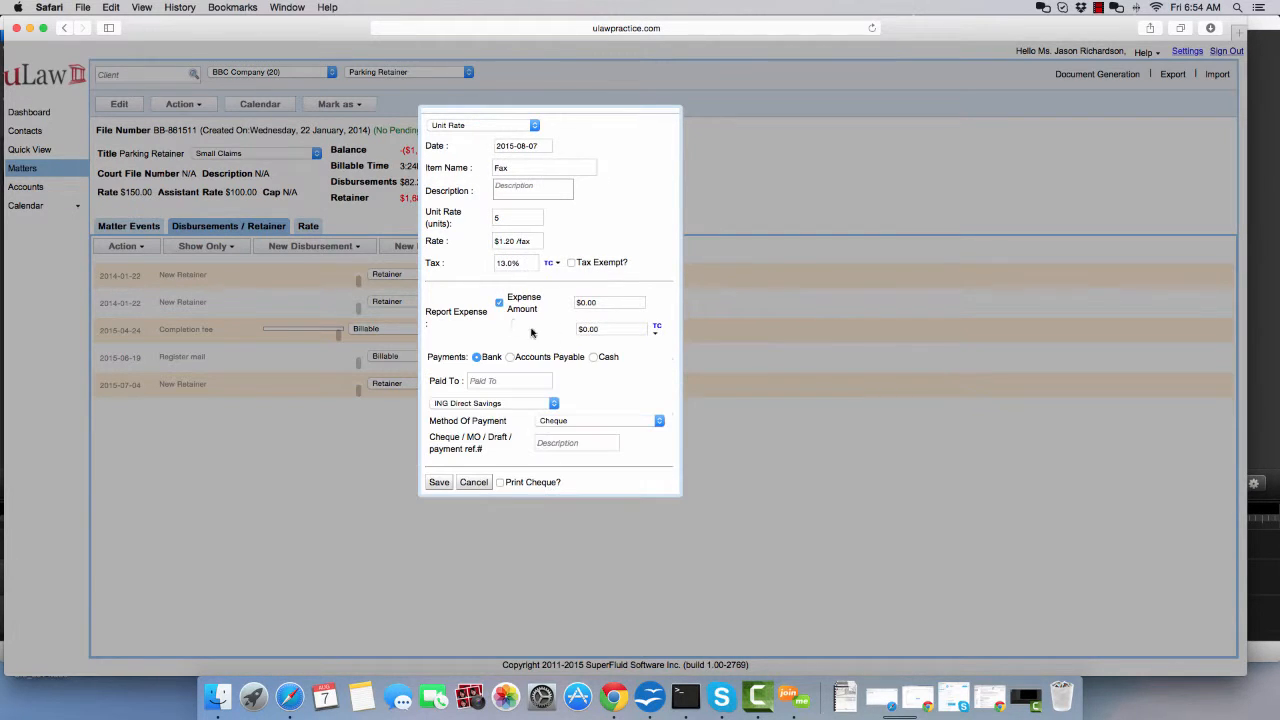
pyautogui.doubleClick(615, 303)
pyautogui.write('0.80')
pyautogui.click(521, 346)
# - Turn off expense reporting for the fax disbursement and save it
pyautogui.click(500, 303)
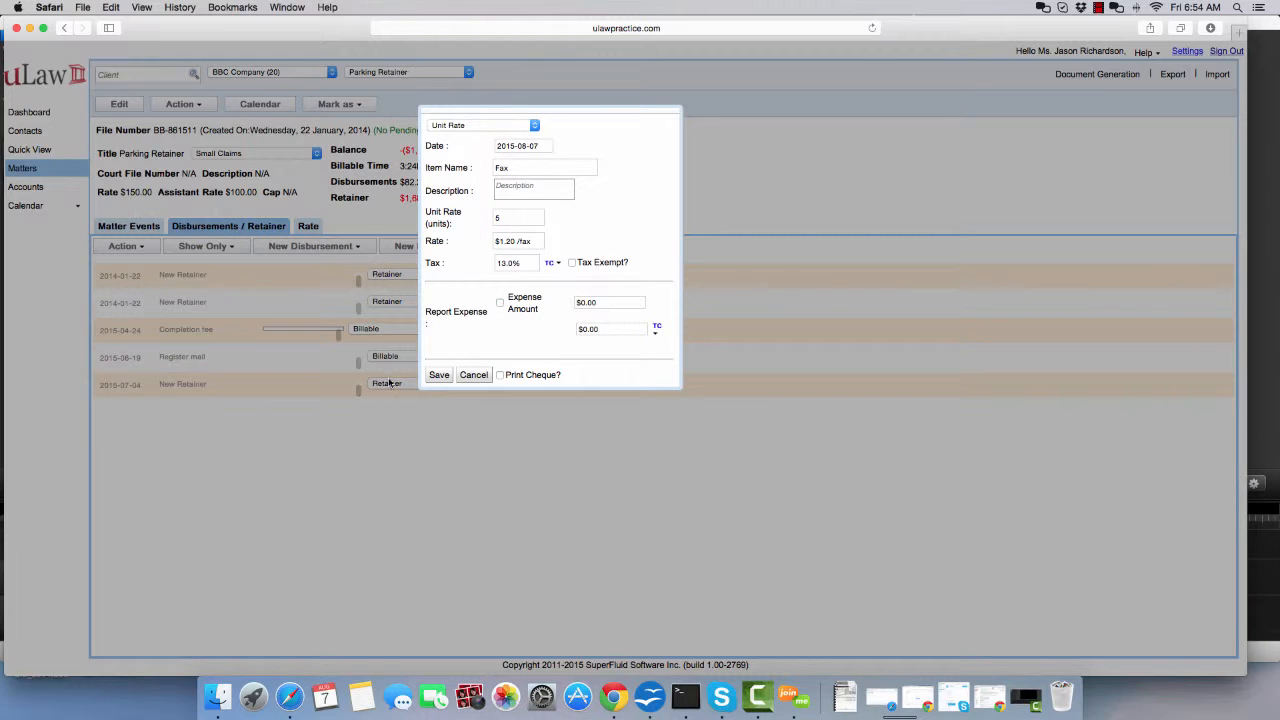
pyautogui.click(437, 376)
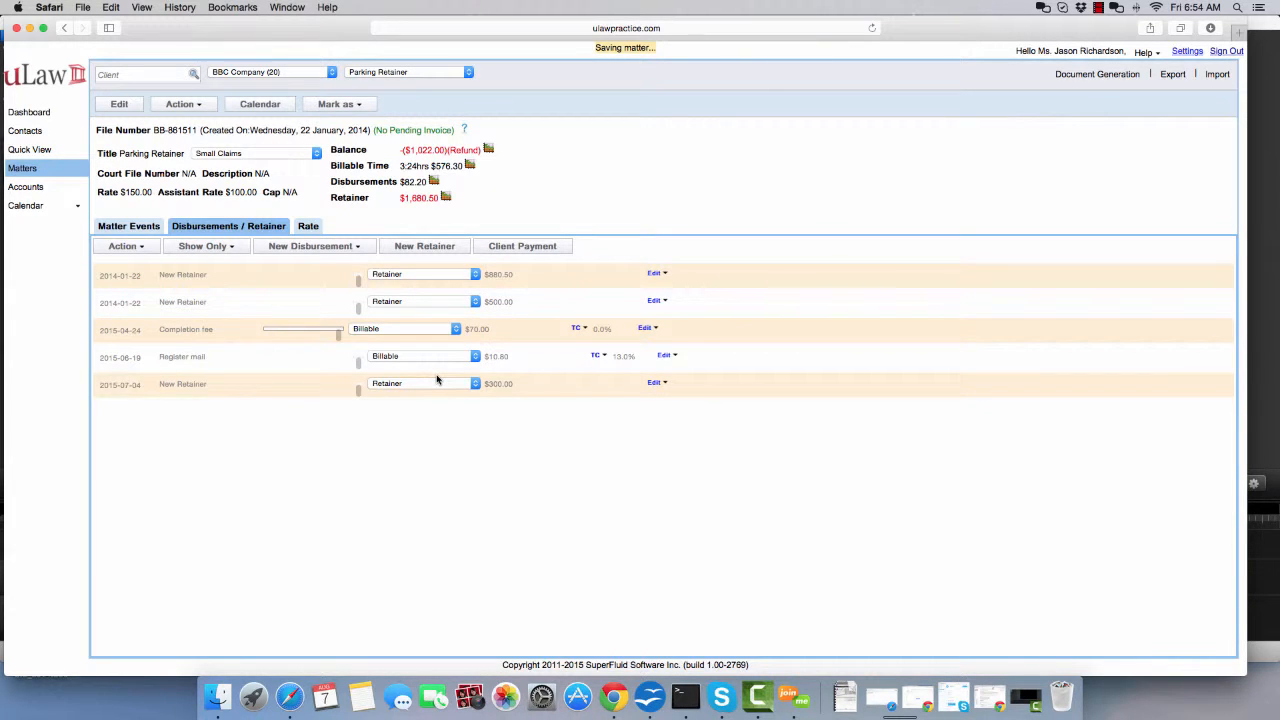
# - Add a miscellaneous expense to the matter for the item Fax with an amount of $1.20 and save it
pyautogui.click(184, 104)
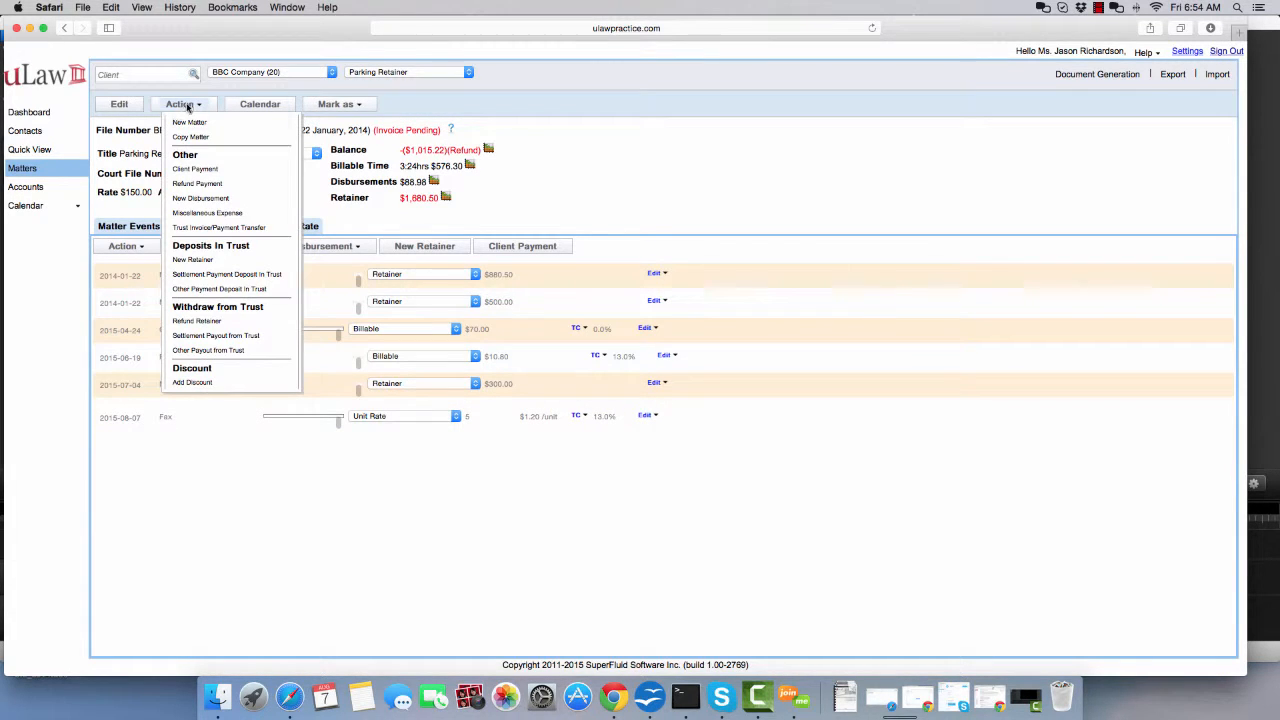
pyautogui.click(203, 213)
pyautogui.click(535, 168)
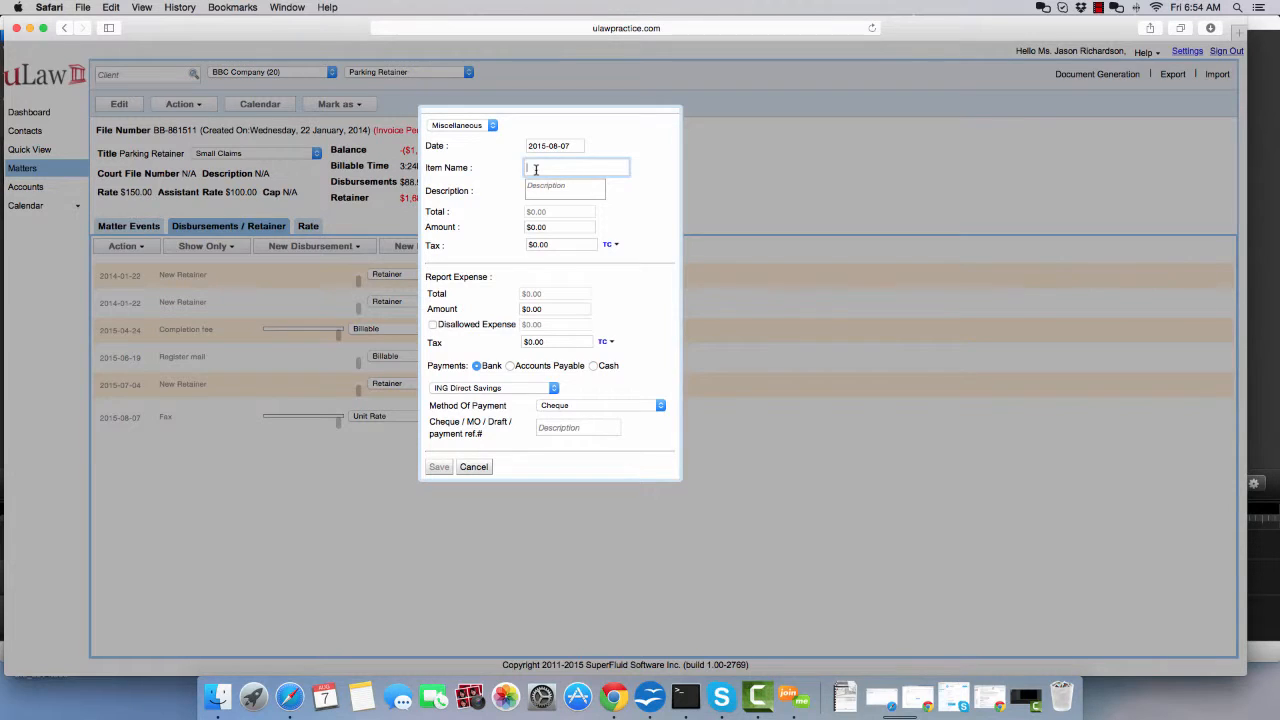
pyautogui.write('Fa')
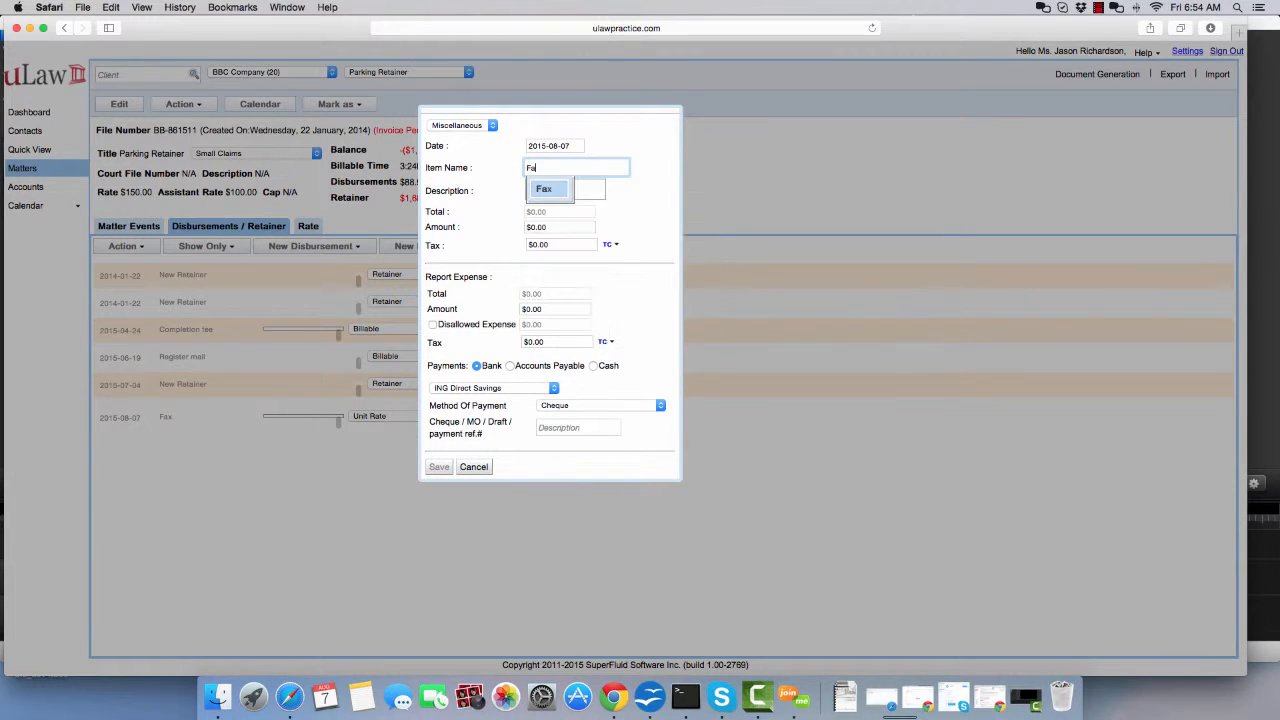
pyautogui.click(552, 196)
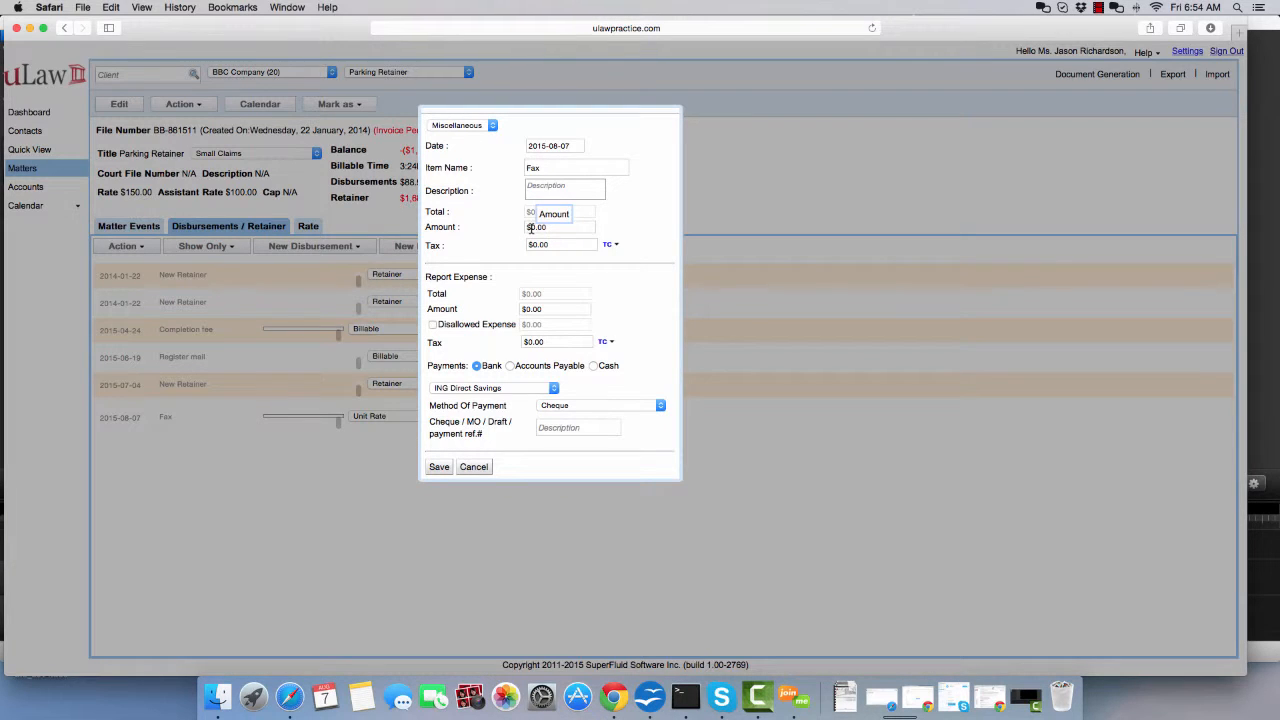
pyautogui.click(530, 228)
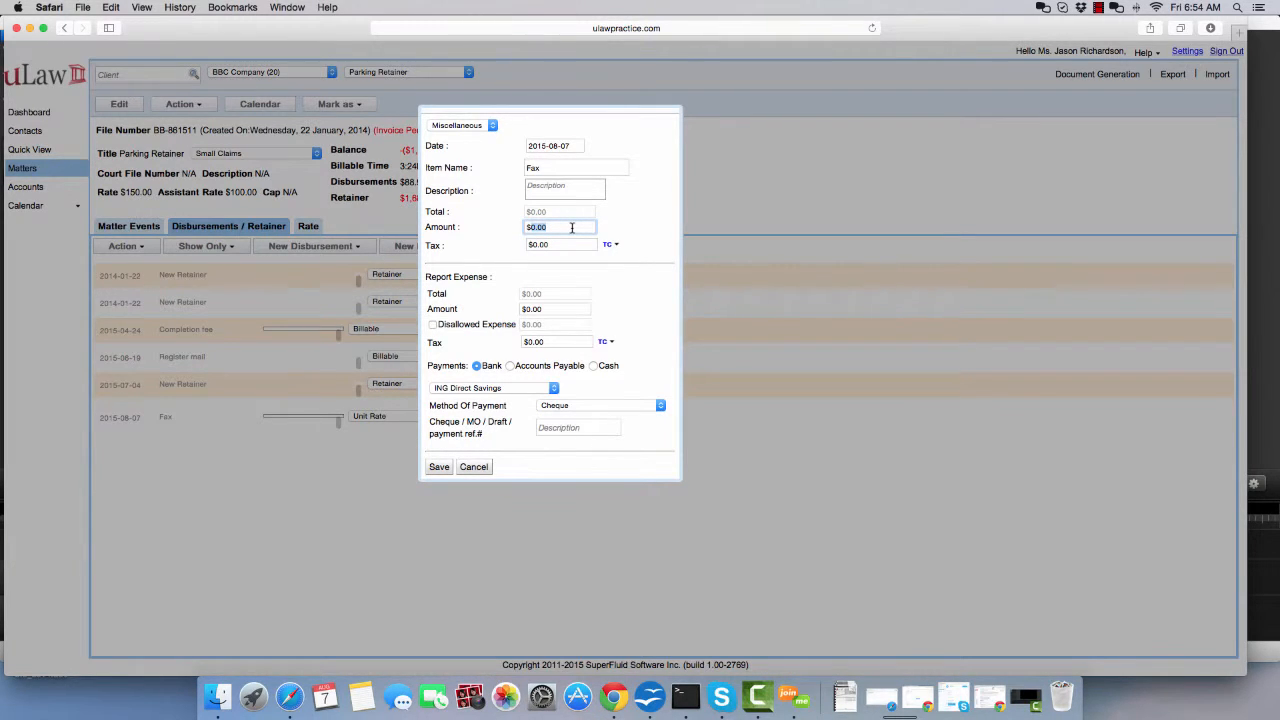
pyautogui.write('1.20')
pyautogui.click(648, 226)
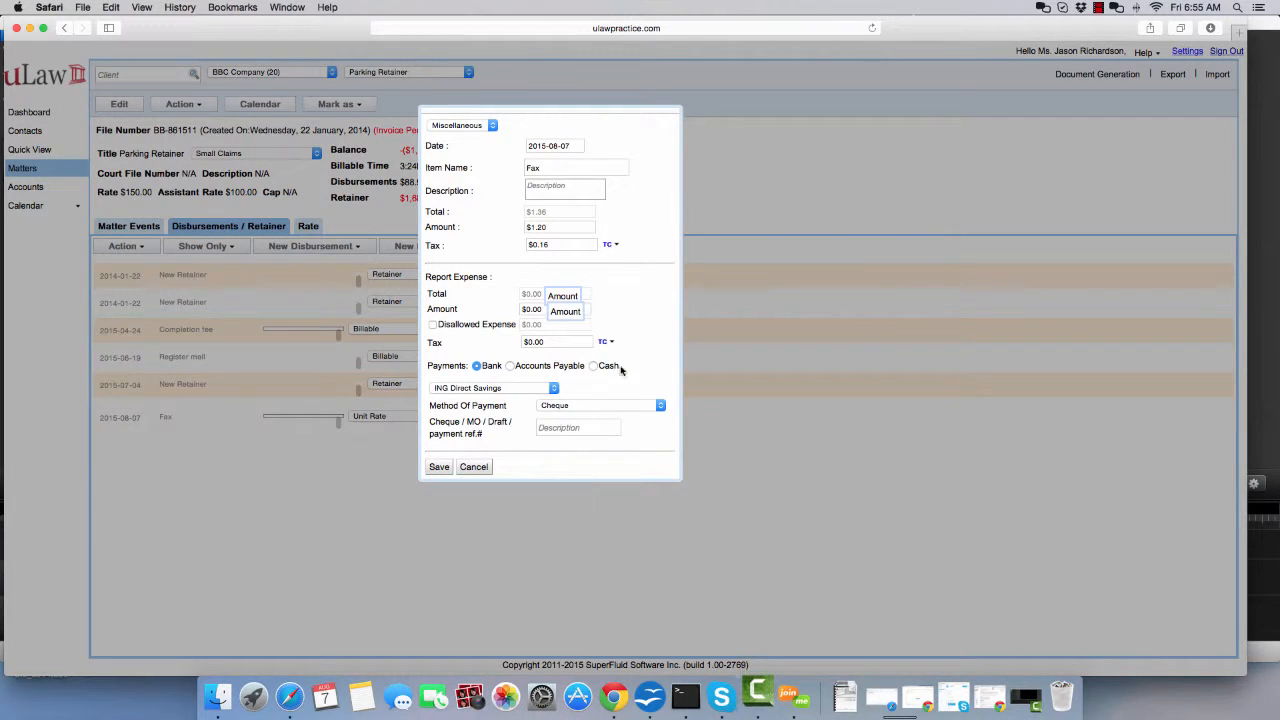
pyautogui.click(443, 468)
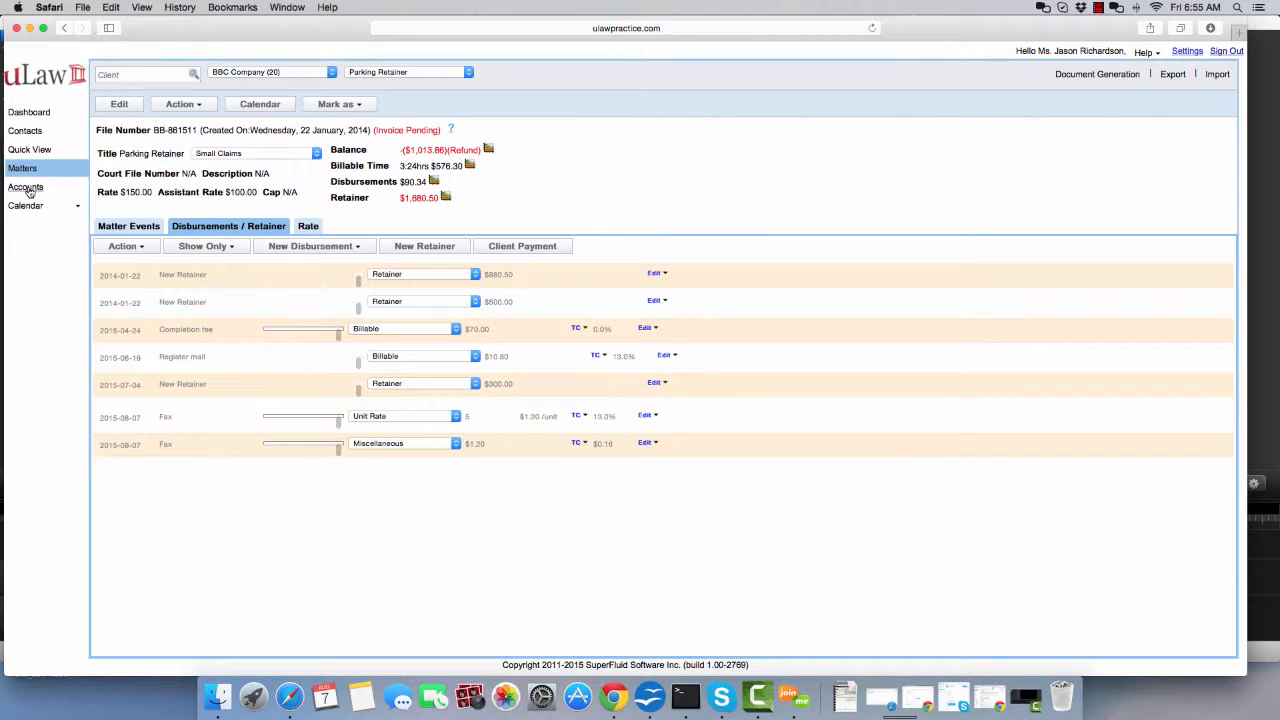
# - Find the Printing and Stationary account by searching for "prin" and view its transactions
pyautogui.click(27, 188)
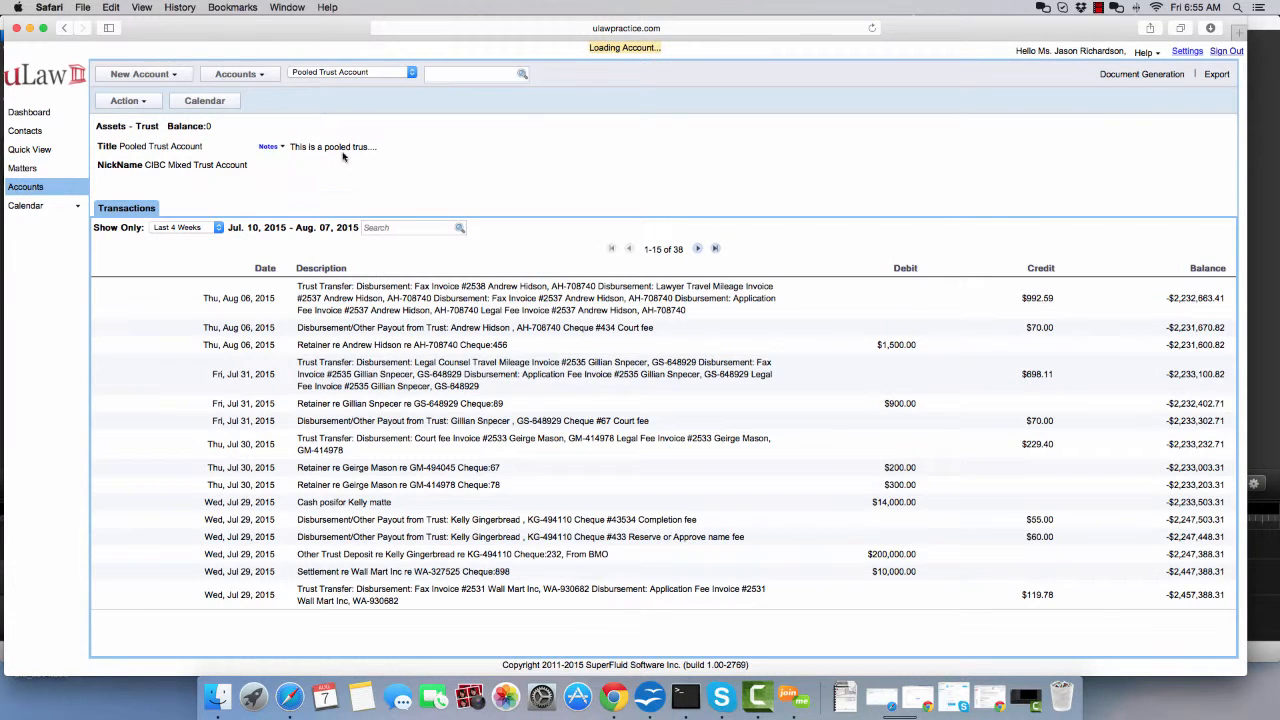
pyautogui.click(443, 72)
pyautogui.write('pr')
pyautogui.write('in')
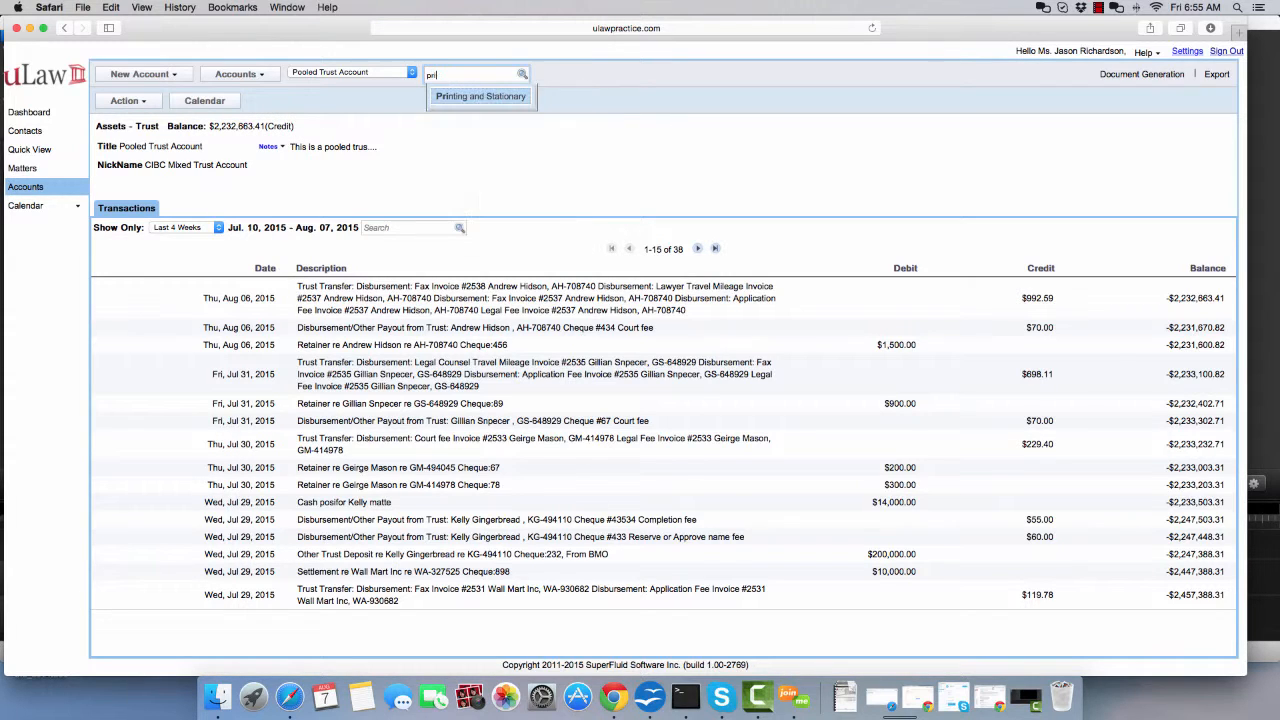
pyautogui.click(470, 97)
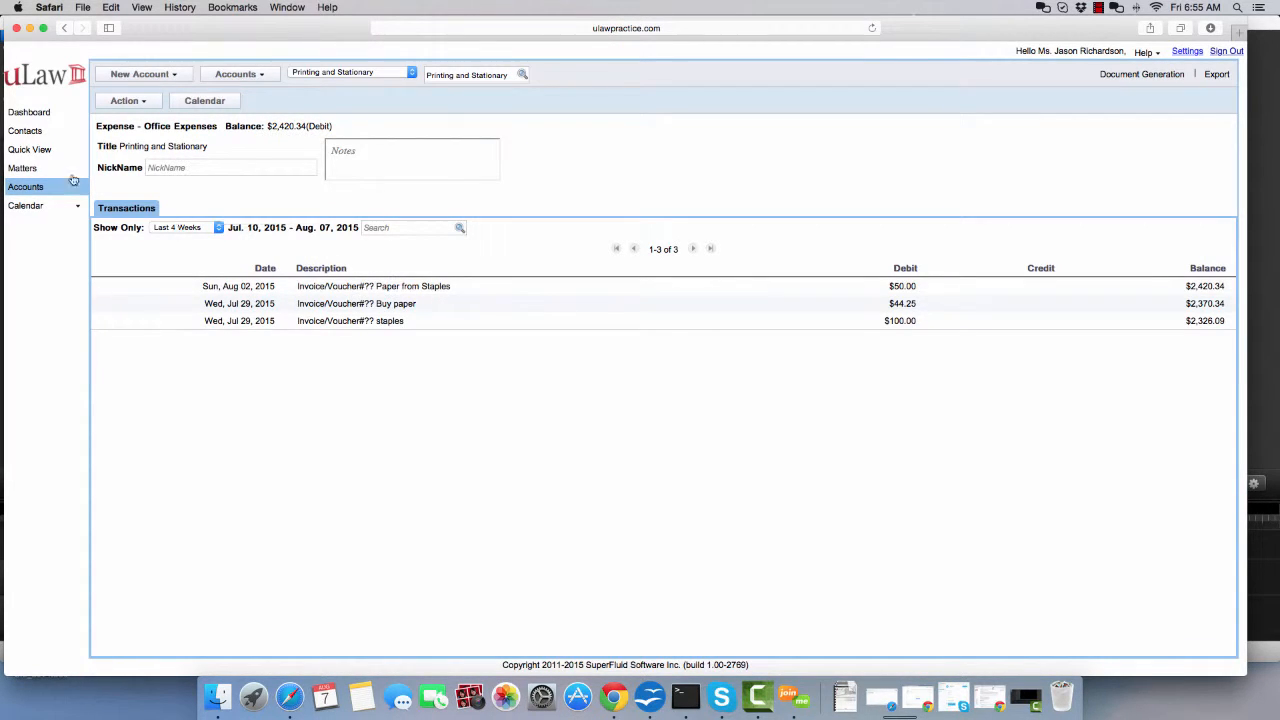
# - Return to the Parking Retainer matter's disbursements to review the recorded fax entries
pyautogui.click(24, 170)
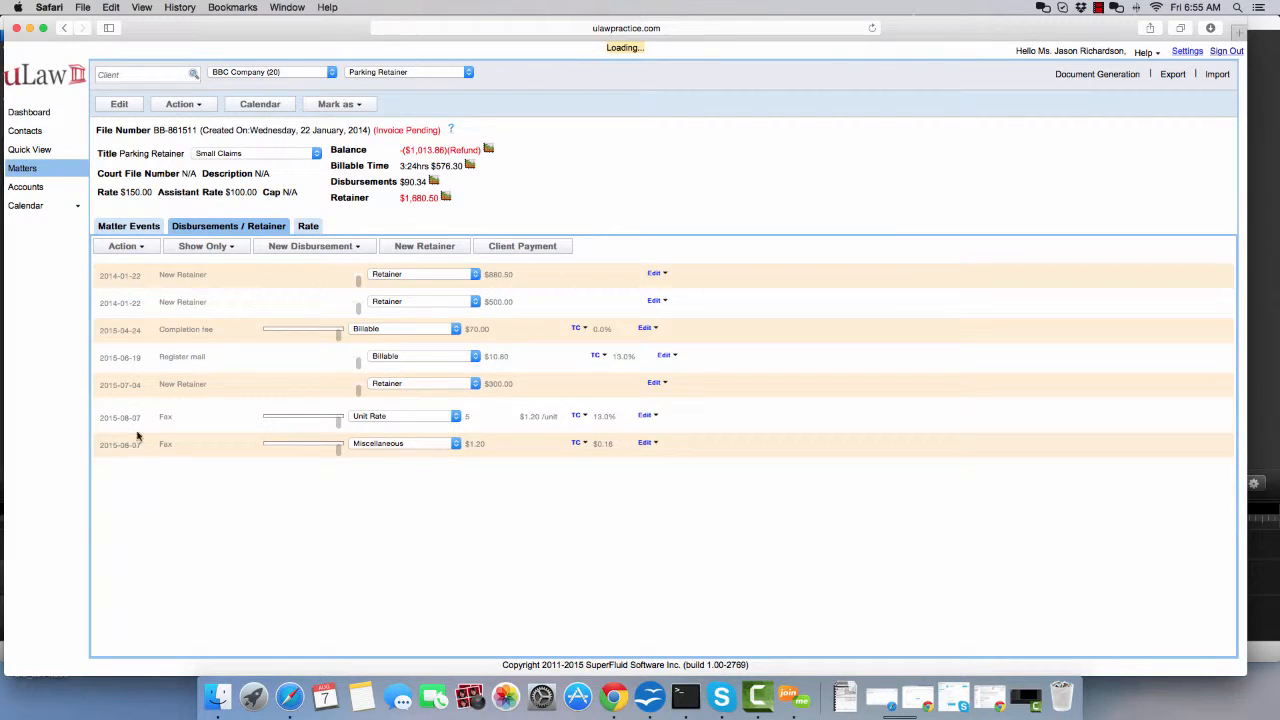